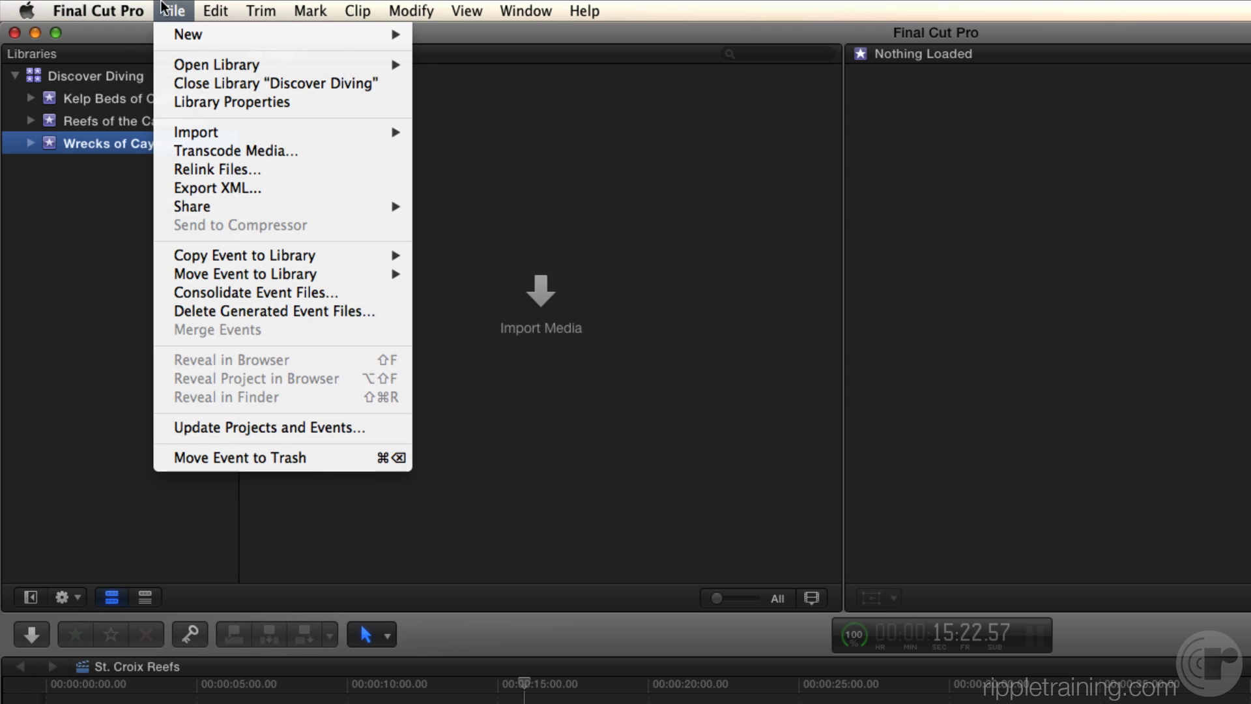
# Create a library named 'California Underwater' in the Movies folder, tagged Underwater Video
pyautogui.moveTo(251, 36)
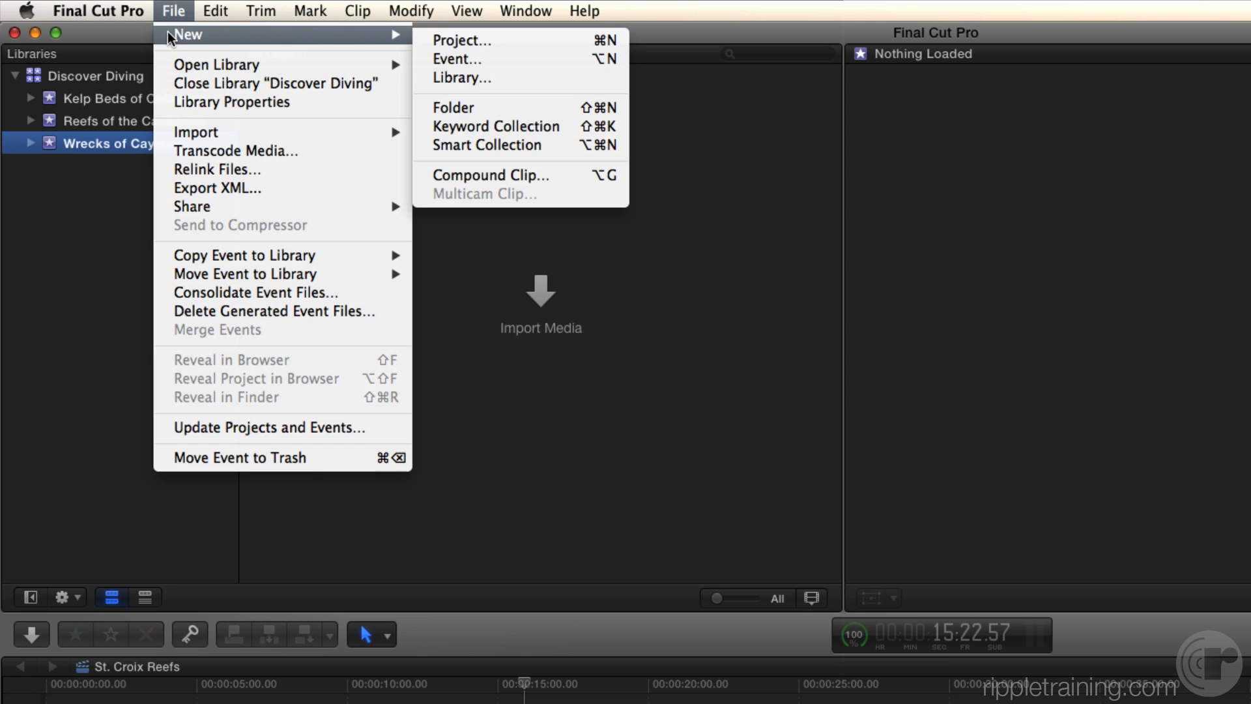
pyautogui.click(447, 76)
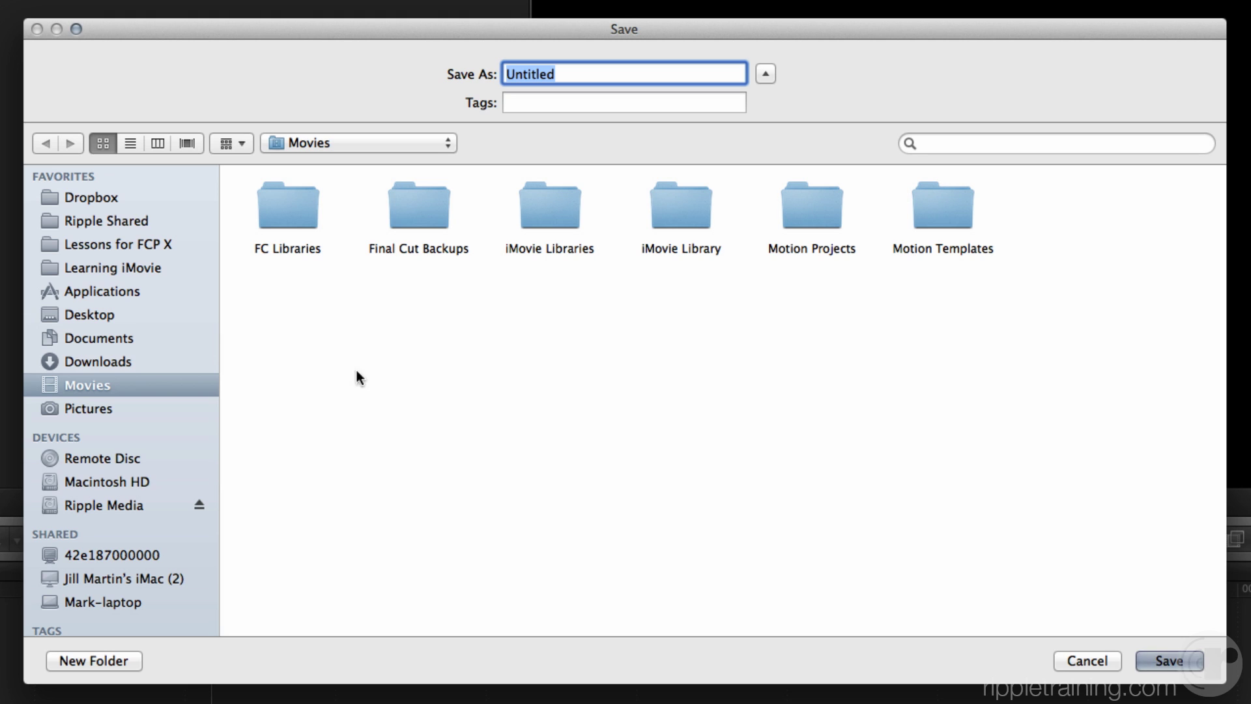
pyautogui.write('California U')
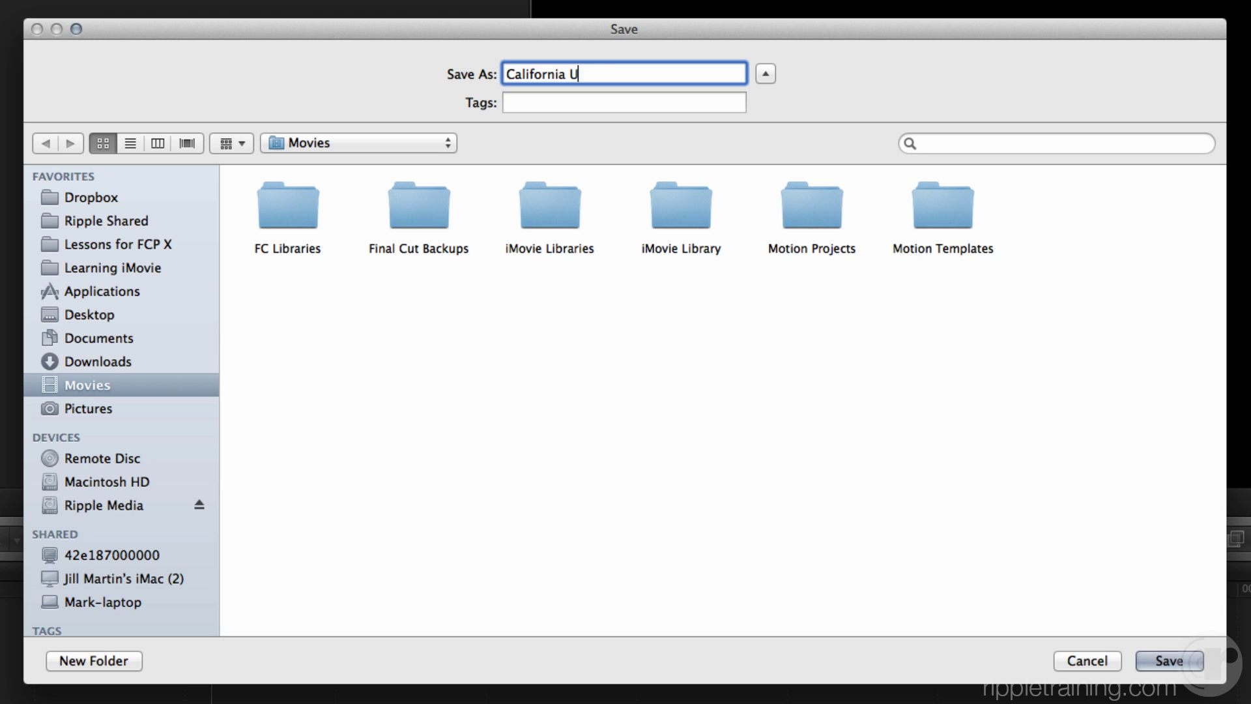
pyautogui.write('nderwater')
pyautogui.scroll(-3, 85, 385)
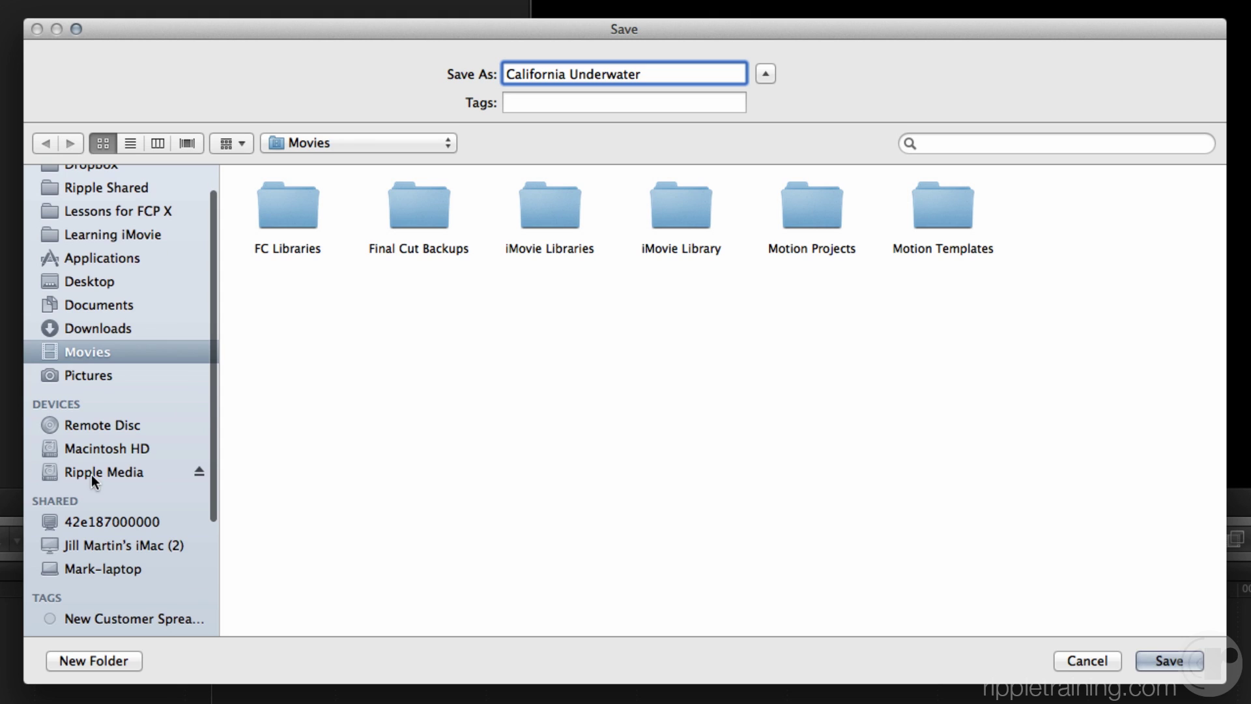
pyautogui.click(92, 473)
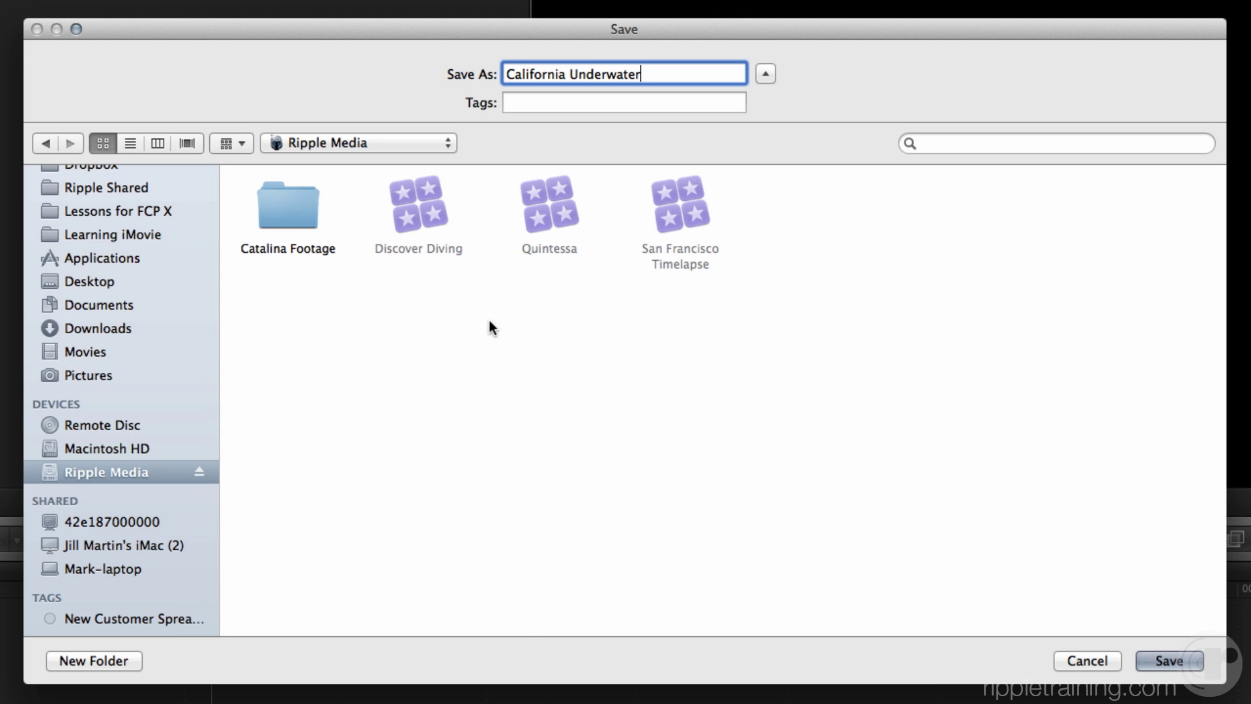
pyautogui.click(91, 353)
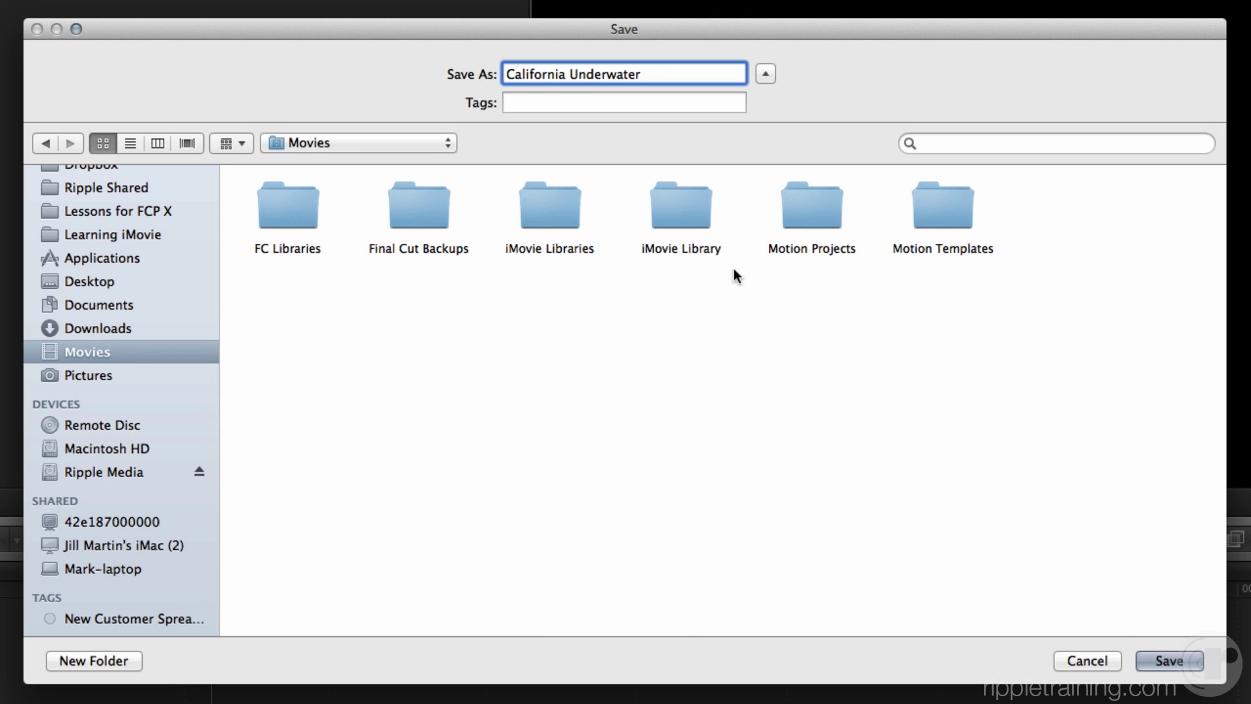
pyautogui.click(537, 105)
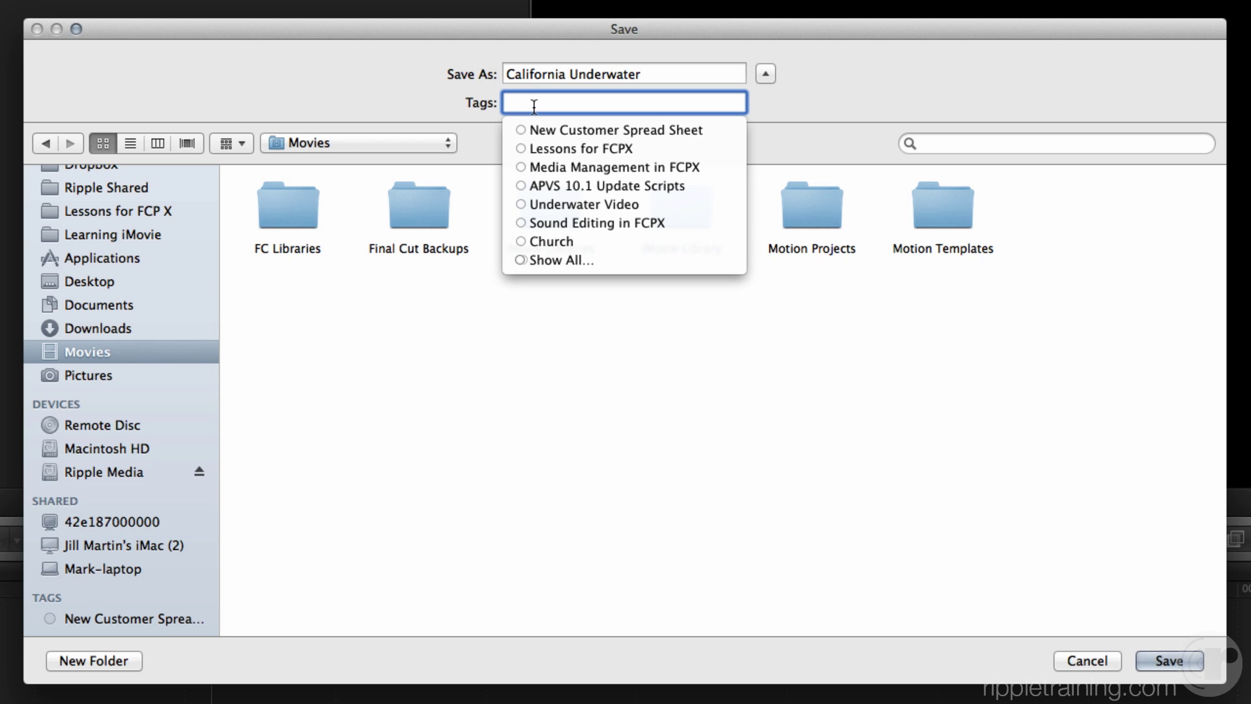
pyautogui.click(564, 202)
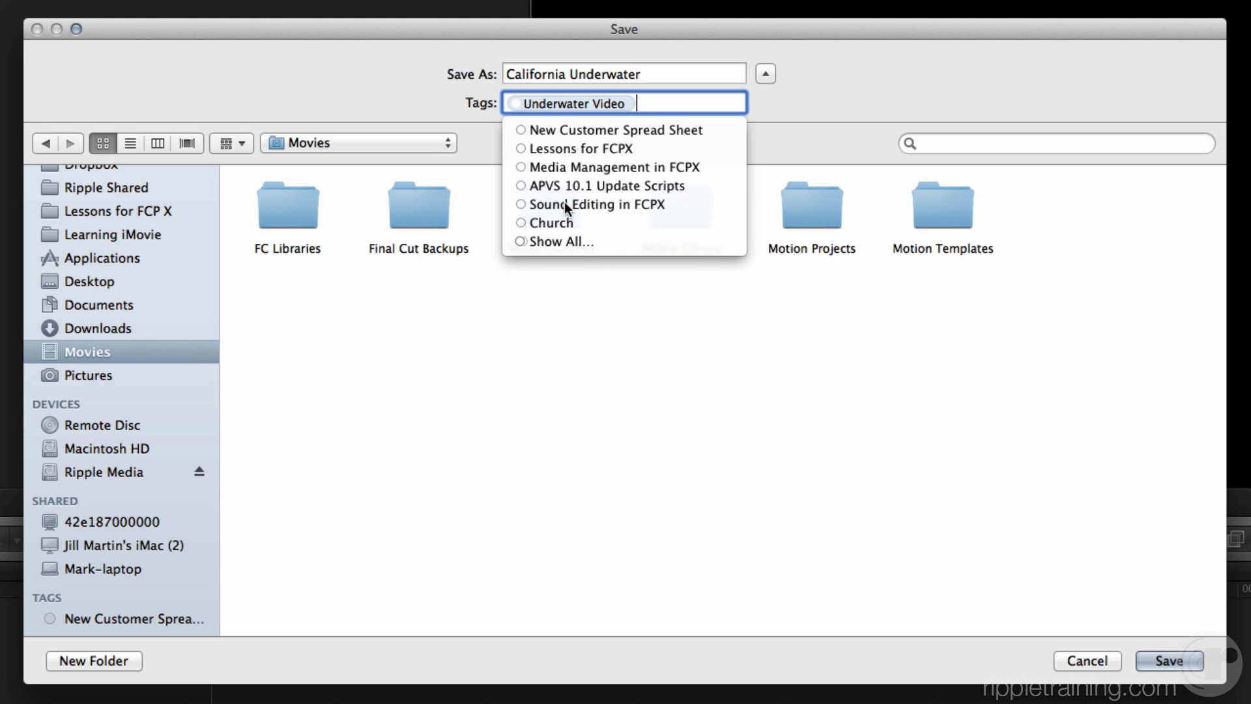
pyautogui.click(655, 425)
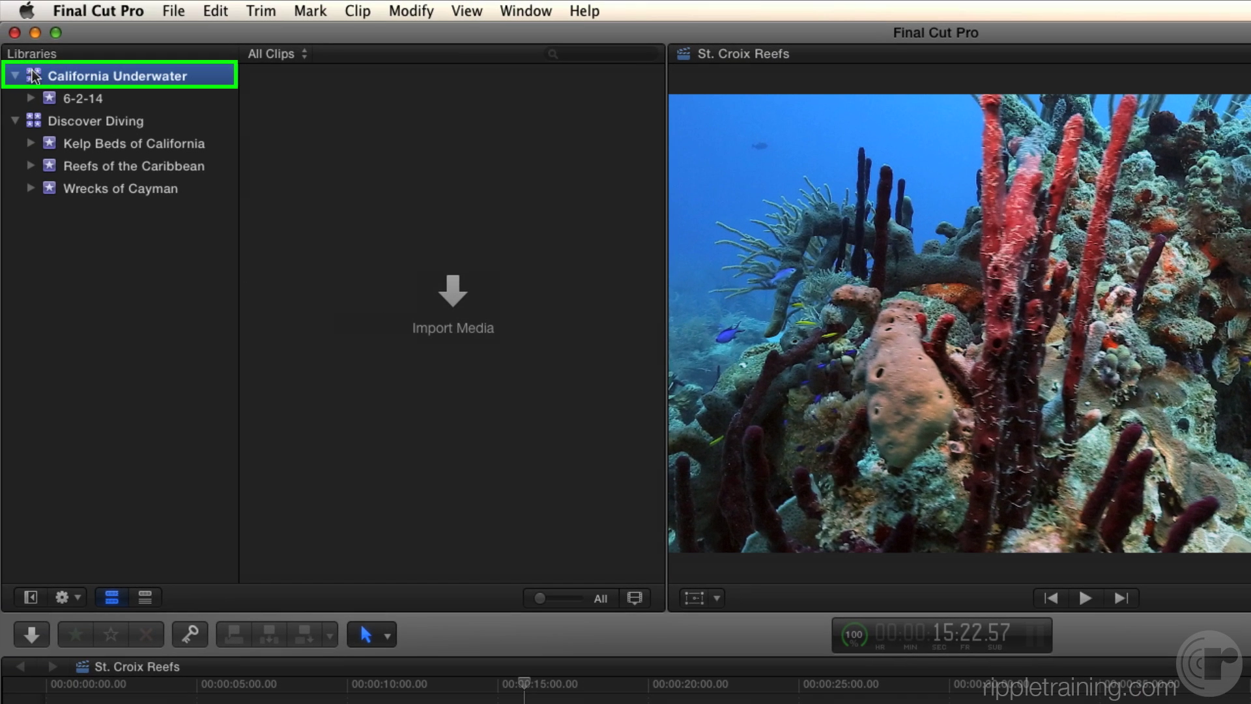
# Bring up the California Underwater library's Library Properties in the Inspector
pyautogui.moveTo(34, 76)
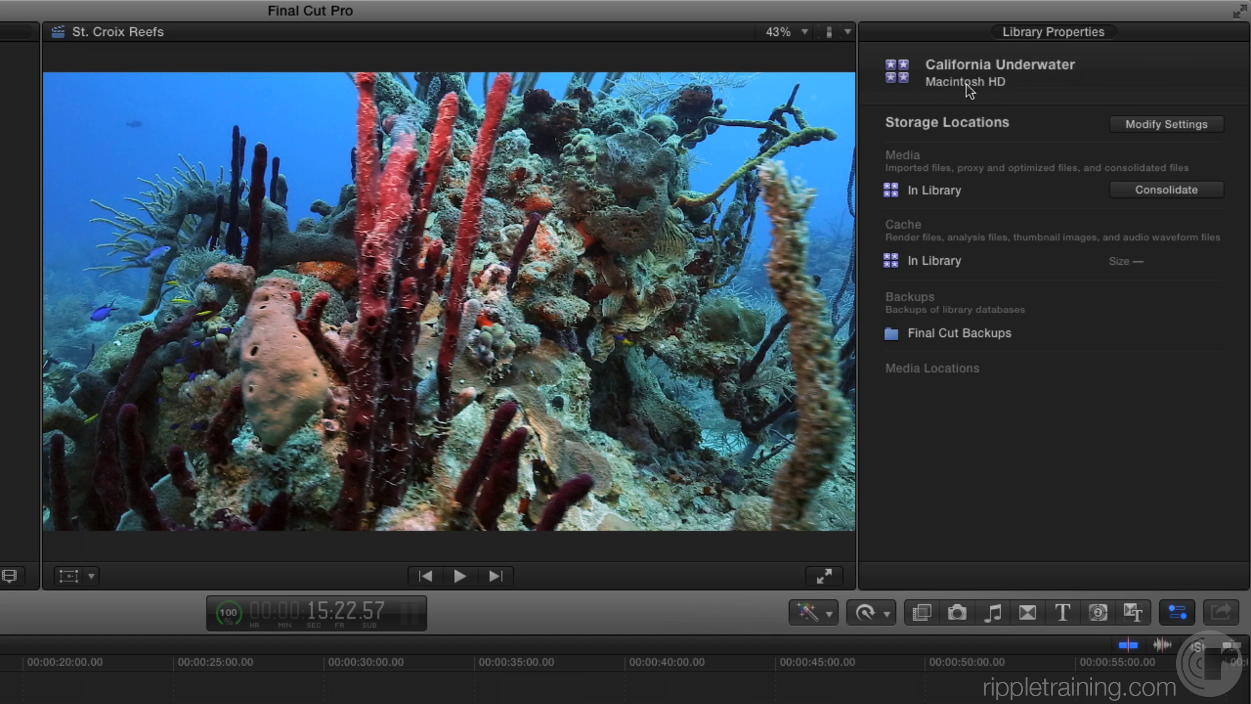
pyautogui.moveTo(1061, 84)
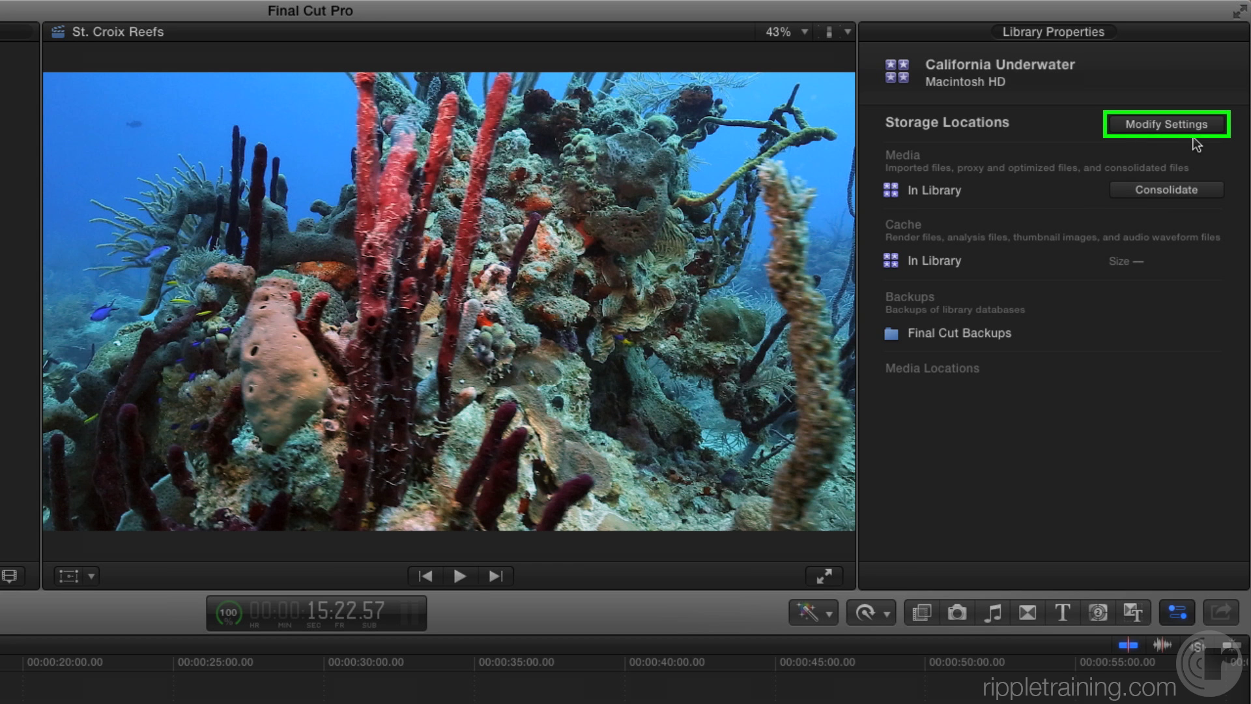
# In the library's storage location settings, pick Choose… from the Media pop-up menu
pyautogui.click(1161, 128)
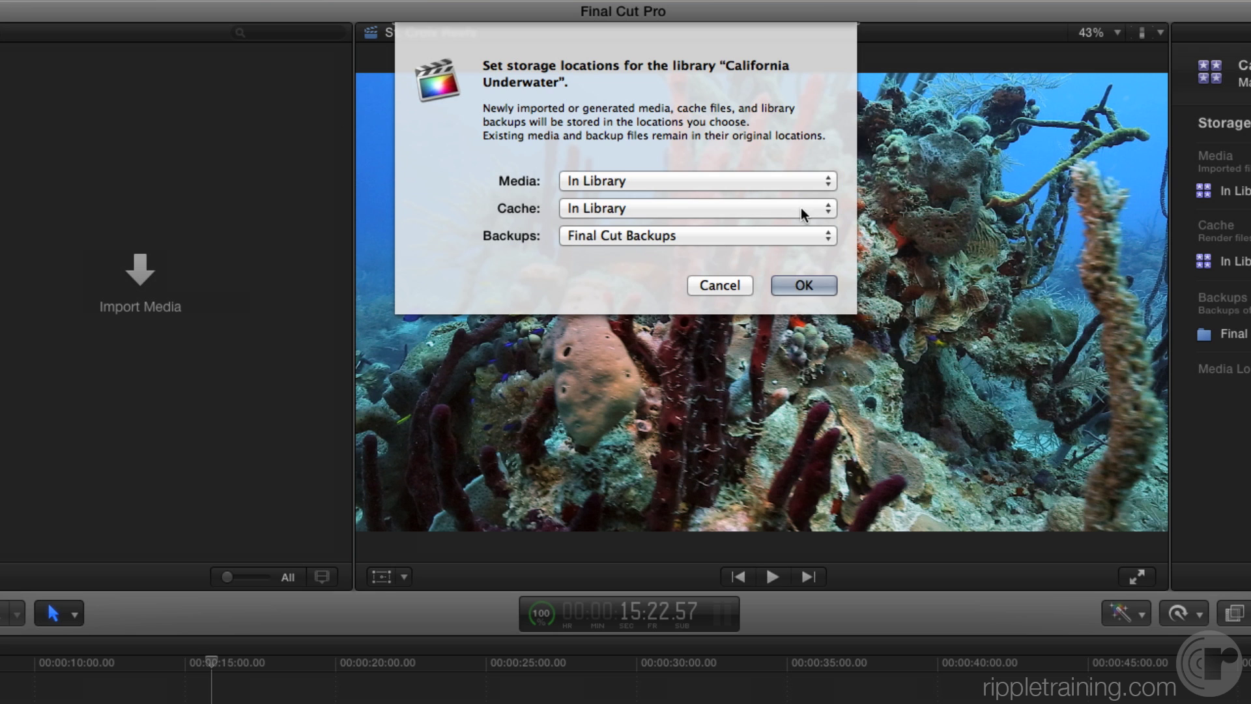
pyautogui.moveTo(718, 182)
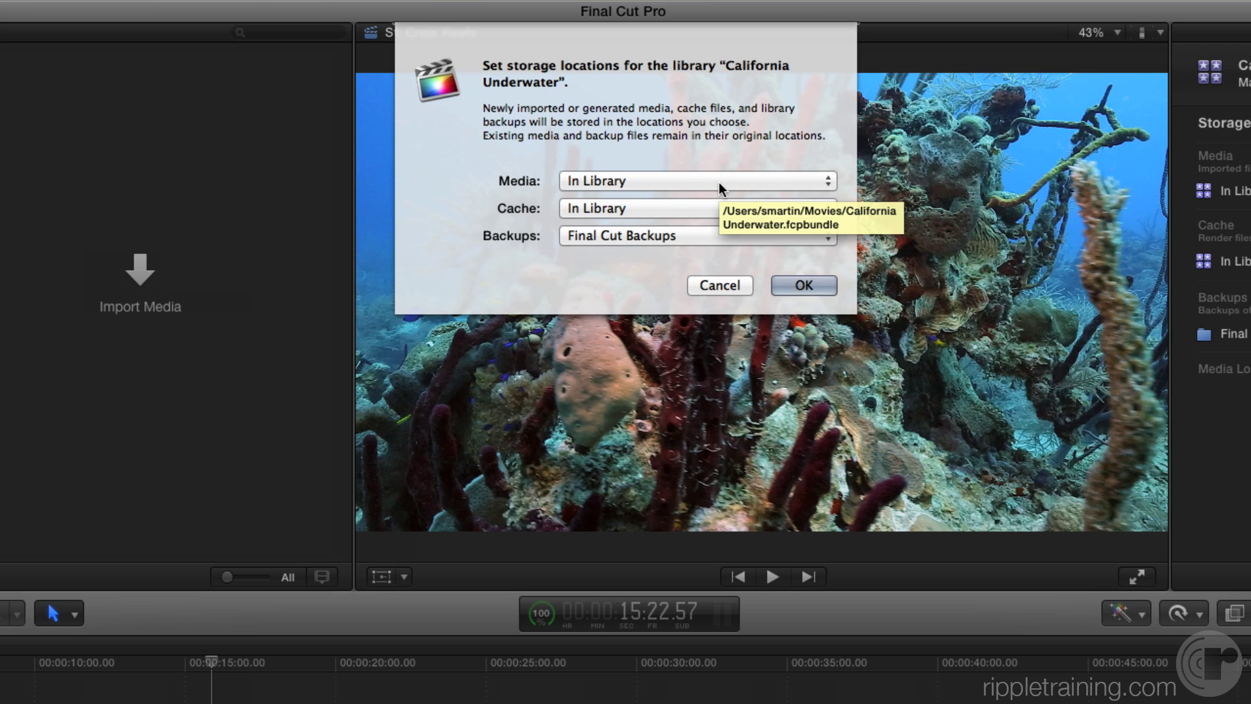
pyautogui.click(670, 178)
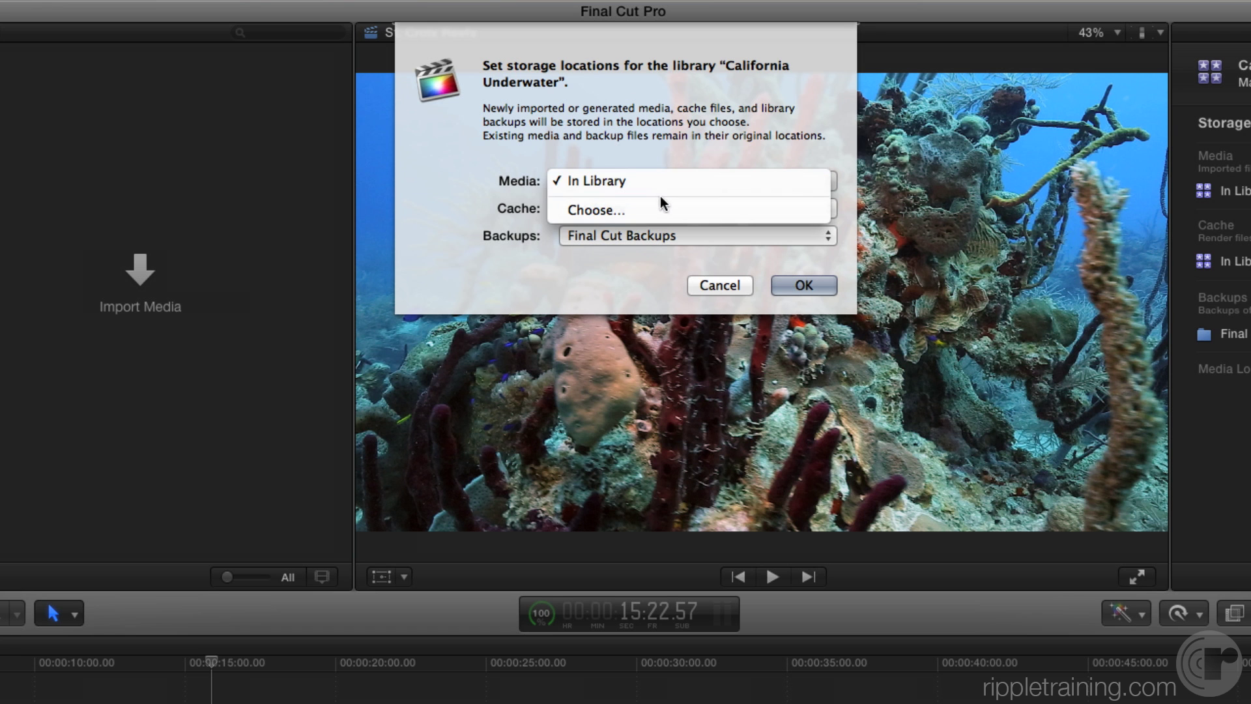
pyautogui.click(657, 205)
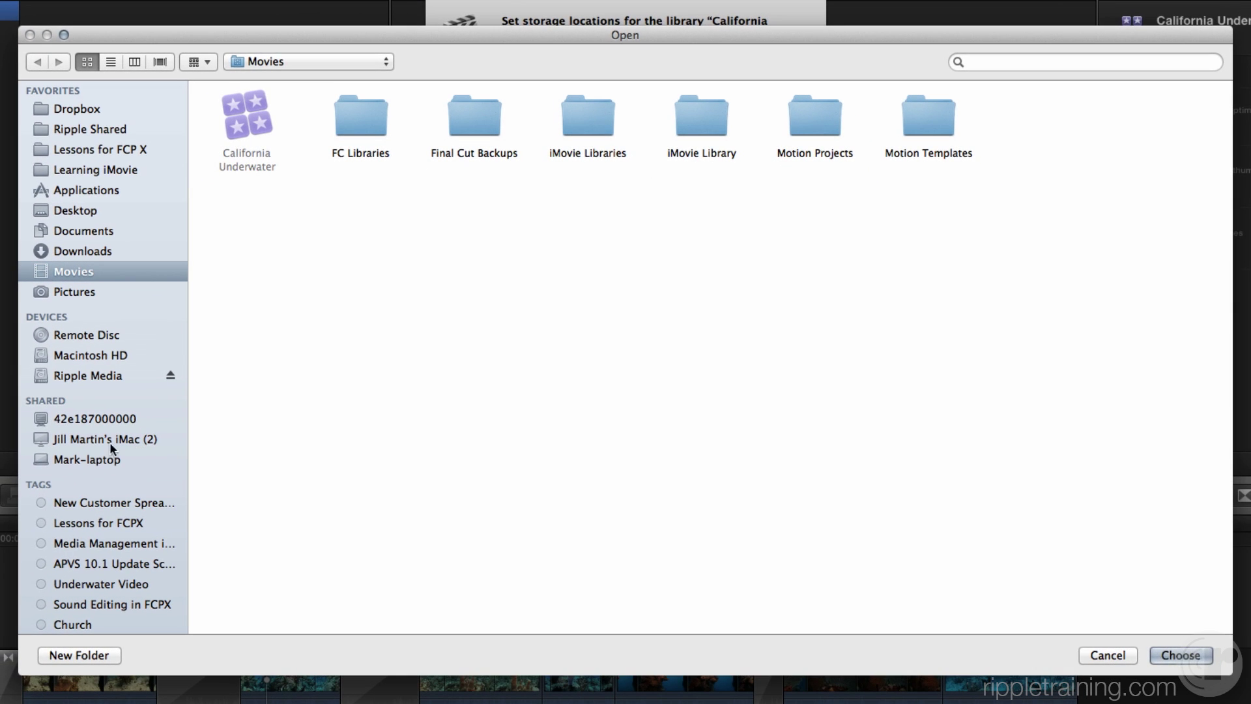
# Make a new 'Underwater Media' folder on the Ripple Media drive and choose it for media
pyautogui.scroll(-1, 149, 441)
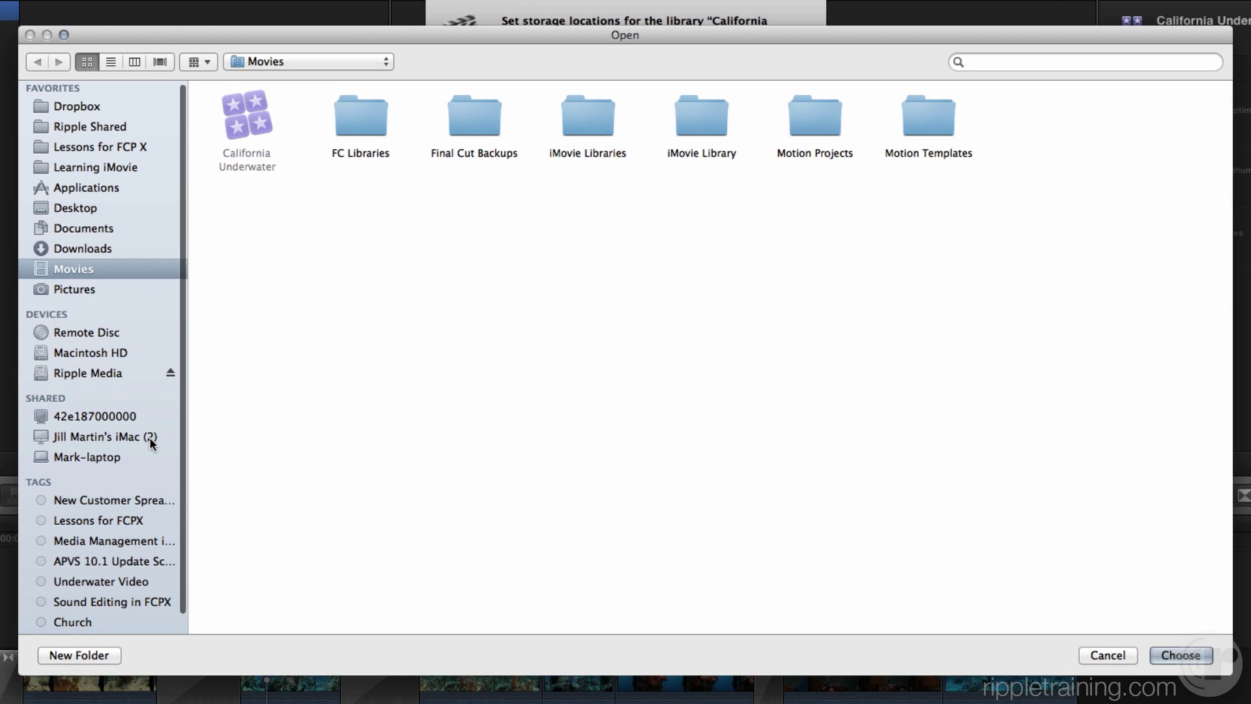
pyautogui.click(111, 375)
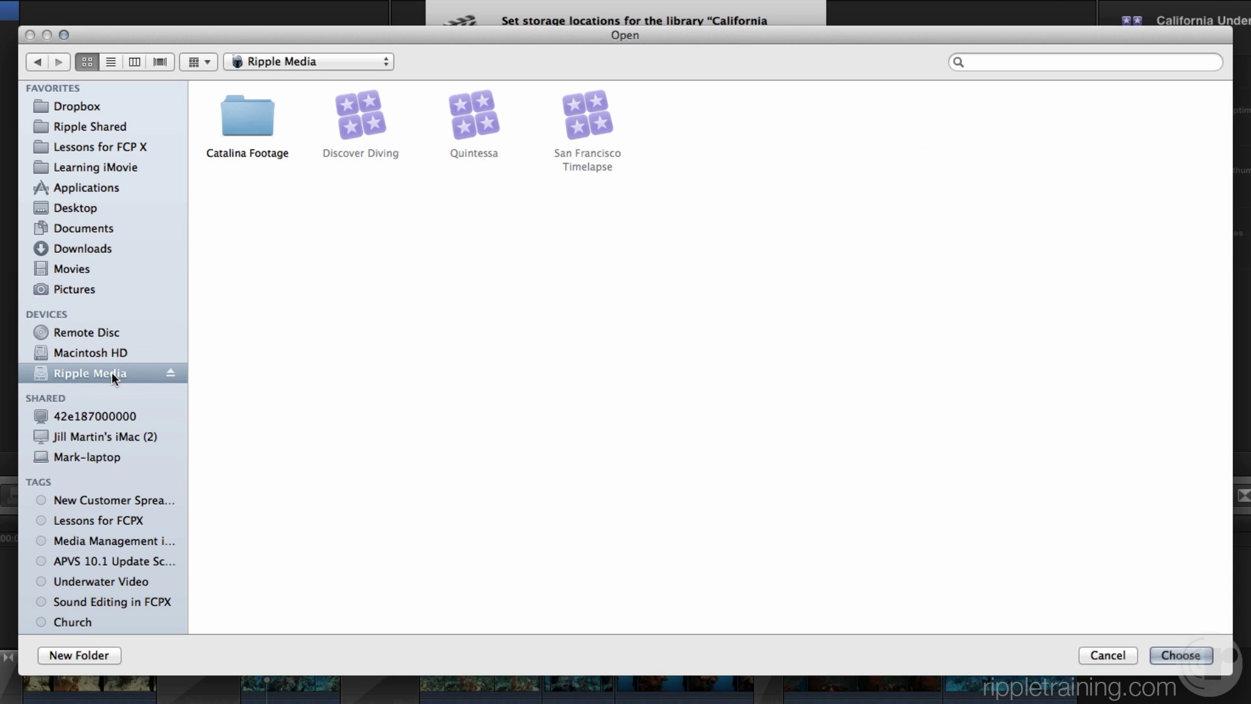
pyautogui.click(75, 654)
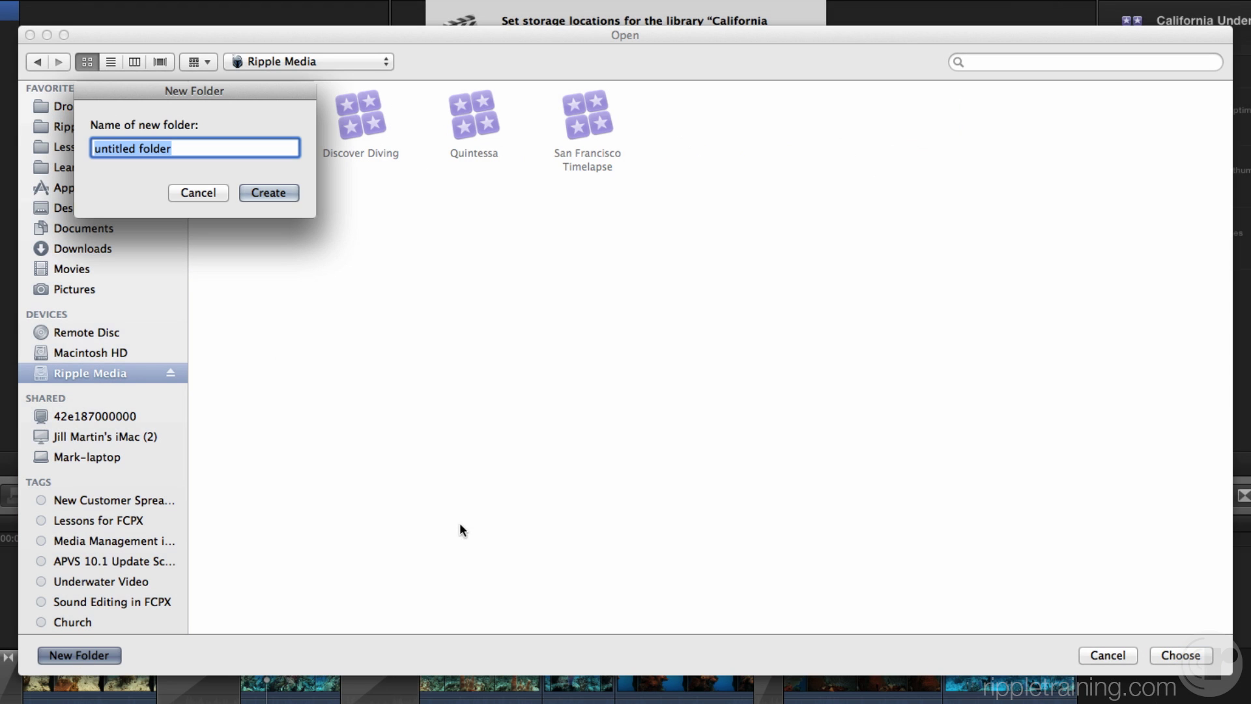
pyautogui.write('Underwater Media')
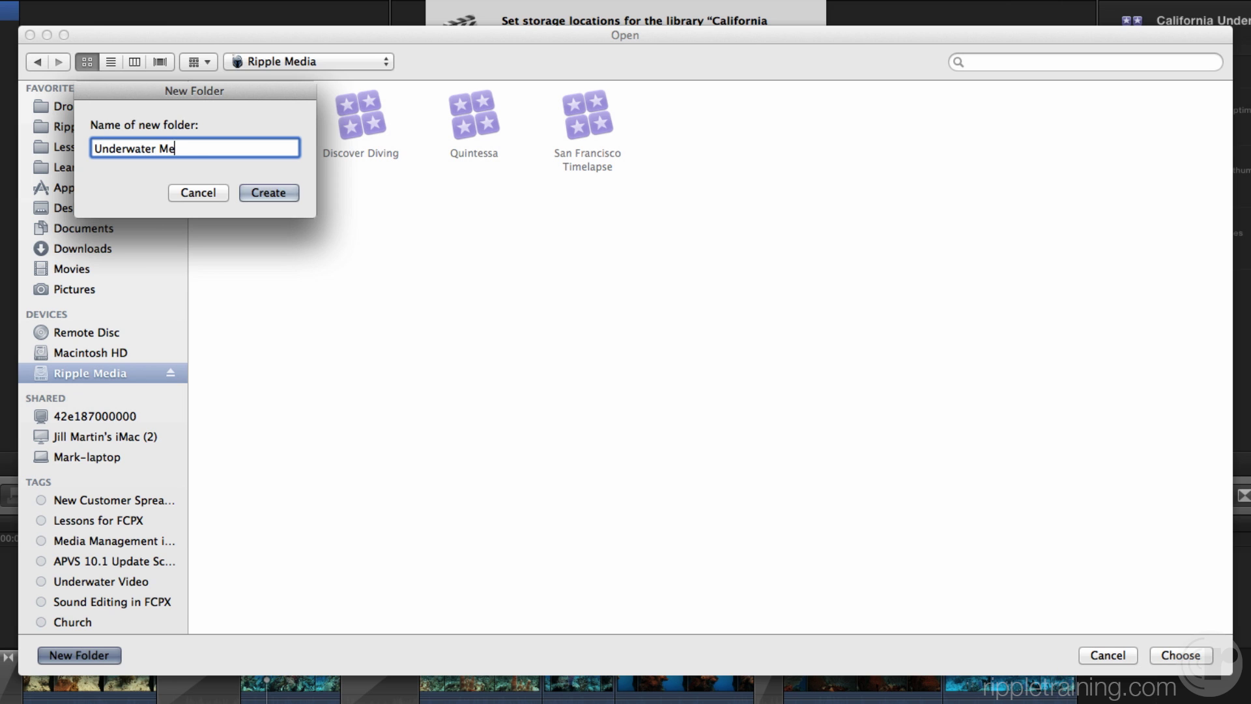
pyautogui.click(267, 192)
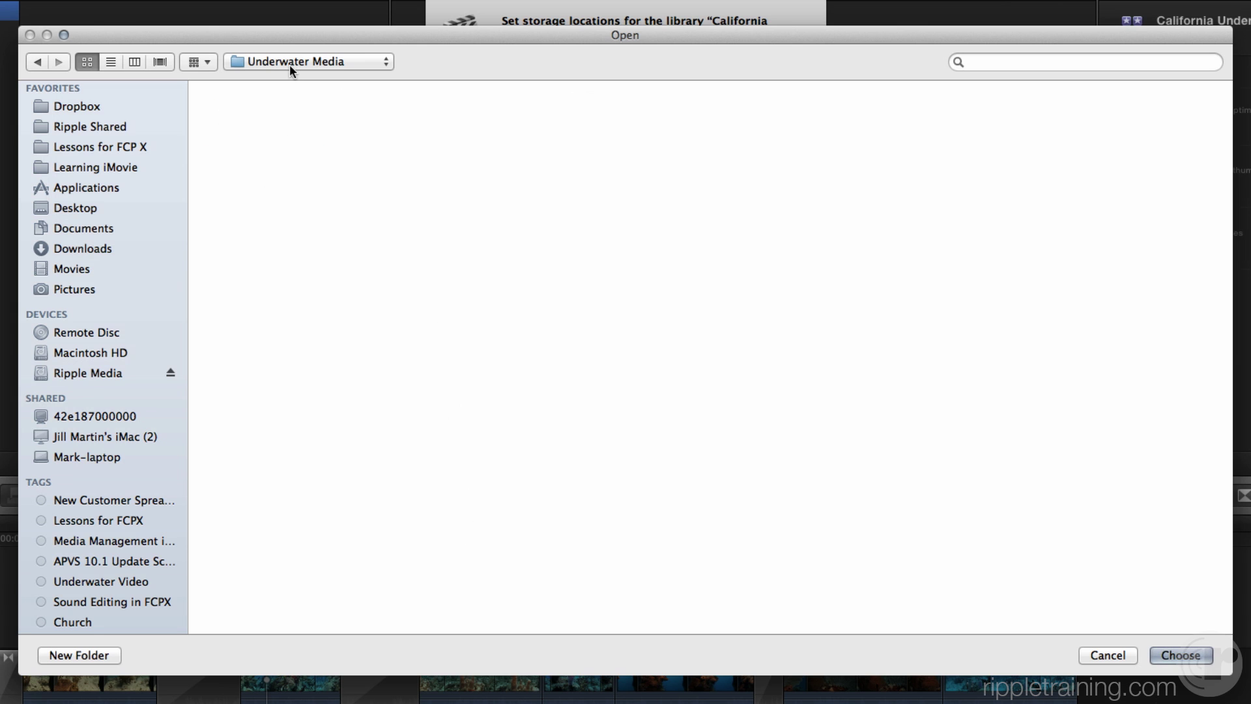
pyautogui.click(1179, 655)
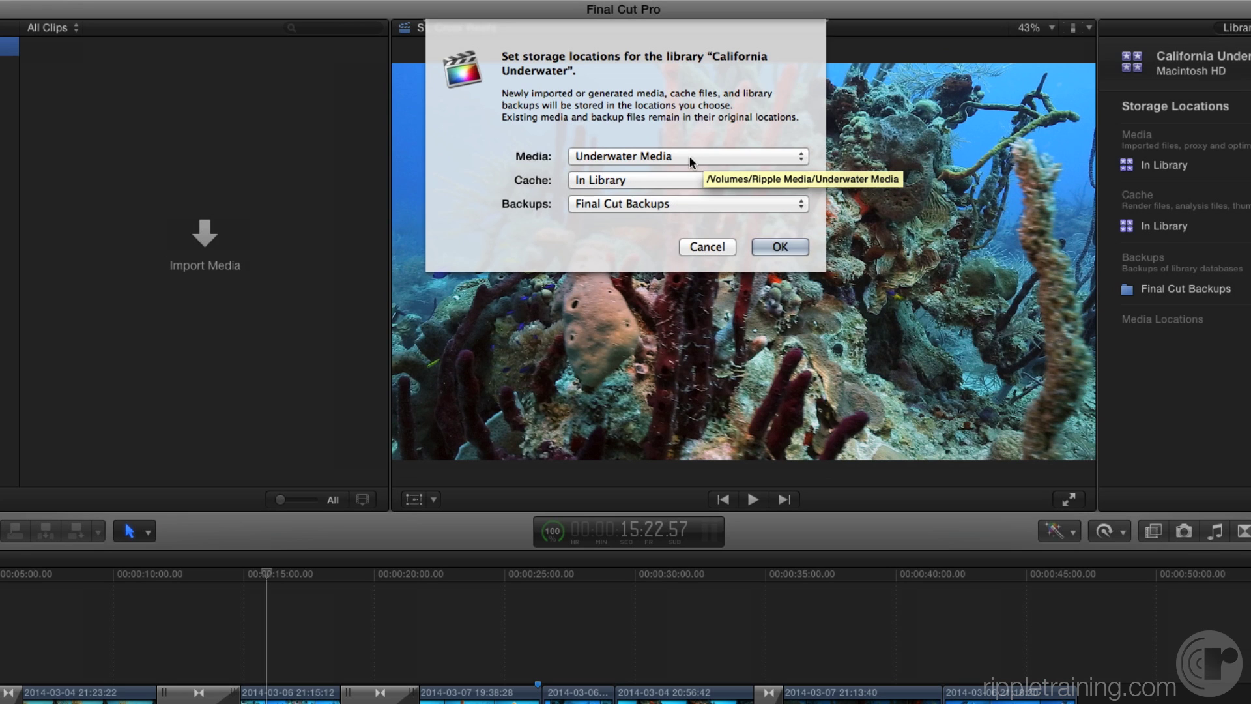
# Confirm Underwater Media on Ripple Media as the library's media storage location
pyautogui.click(778, 247)
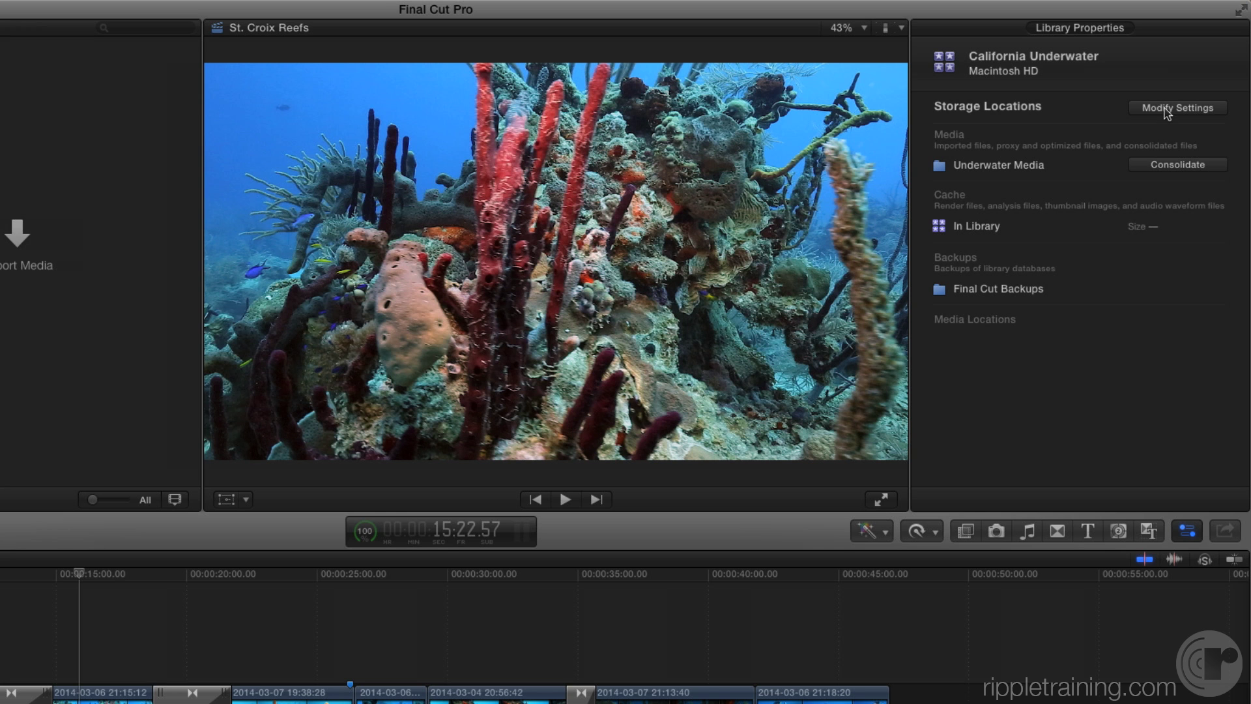
# Set California Underwater's media storage location back to In Library and confirm
pyautogui.click(1166, 109)
pyautogui.click(443, 154)
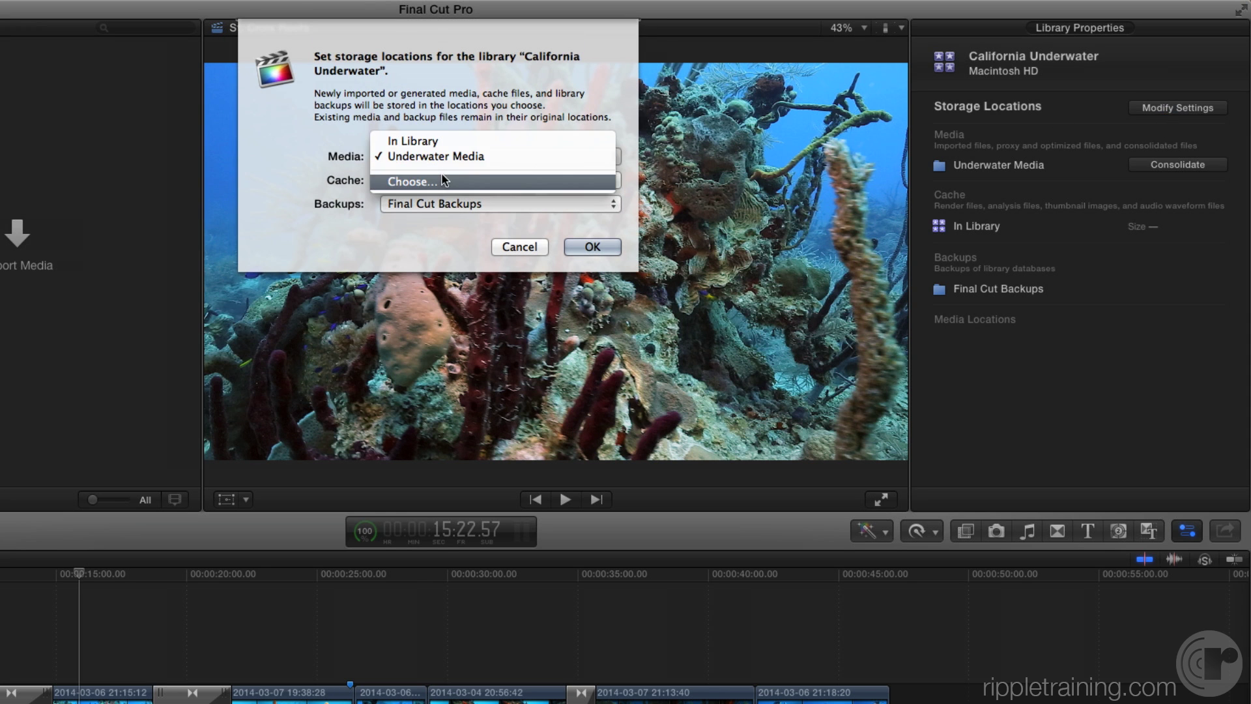
pyautogui.click(441, 143)
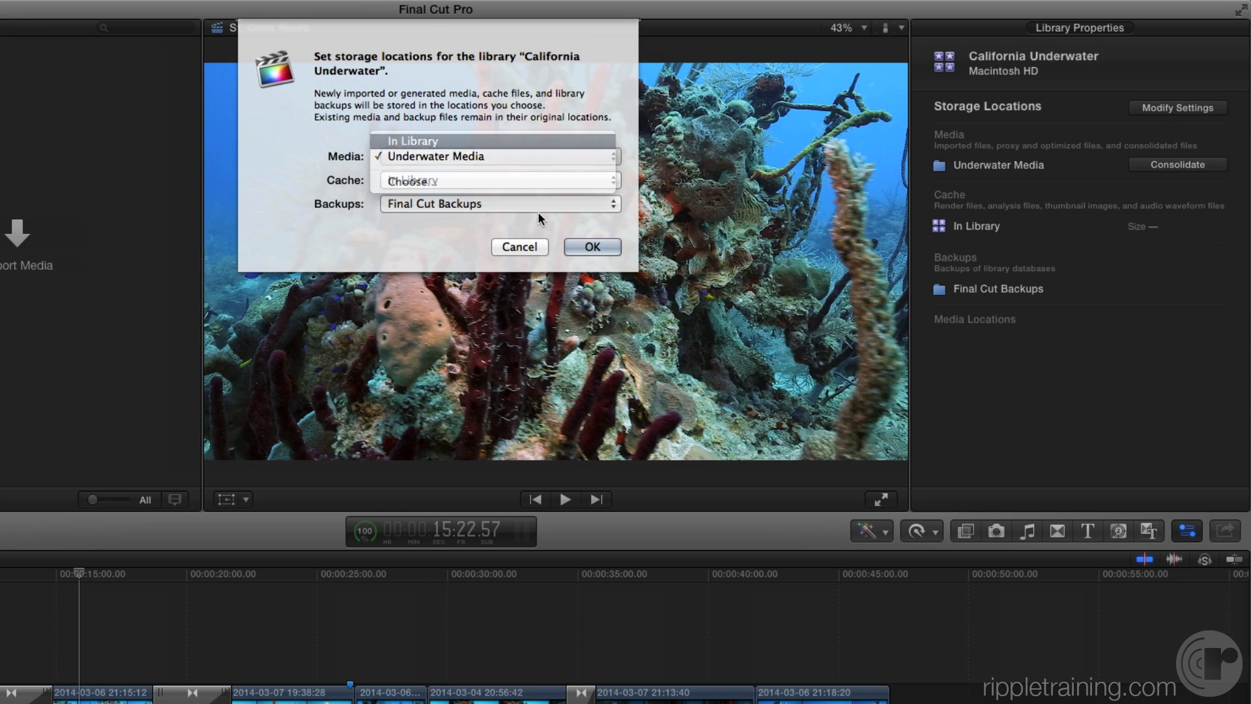
pyautogui.click(592, 247)
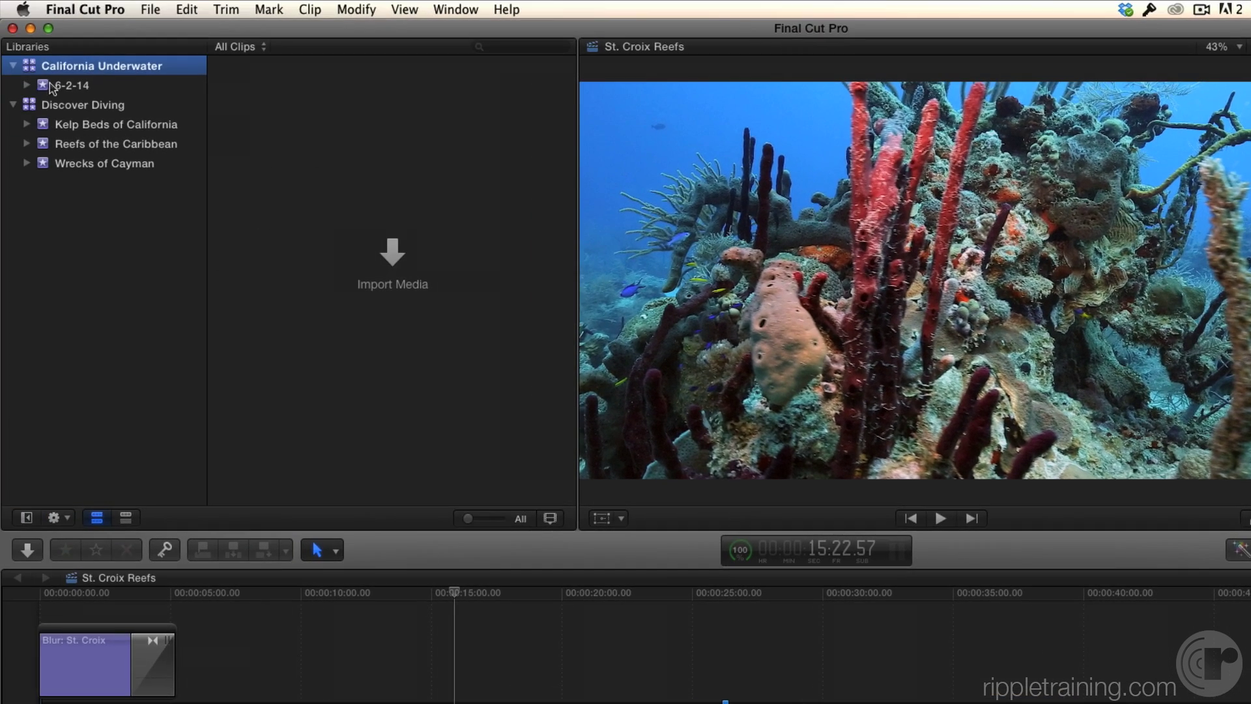
# Rename the 6-2-14 event in California Underwater to 'Kelp Forest'
pyautogui.click(52, 87)
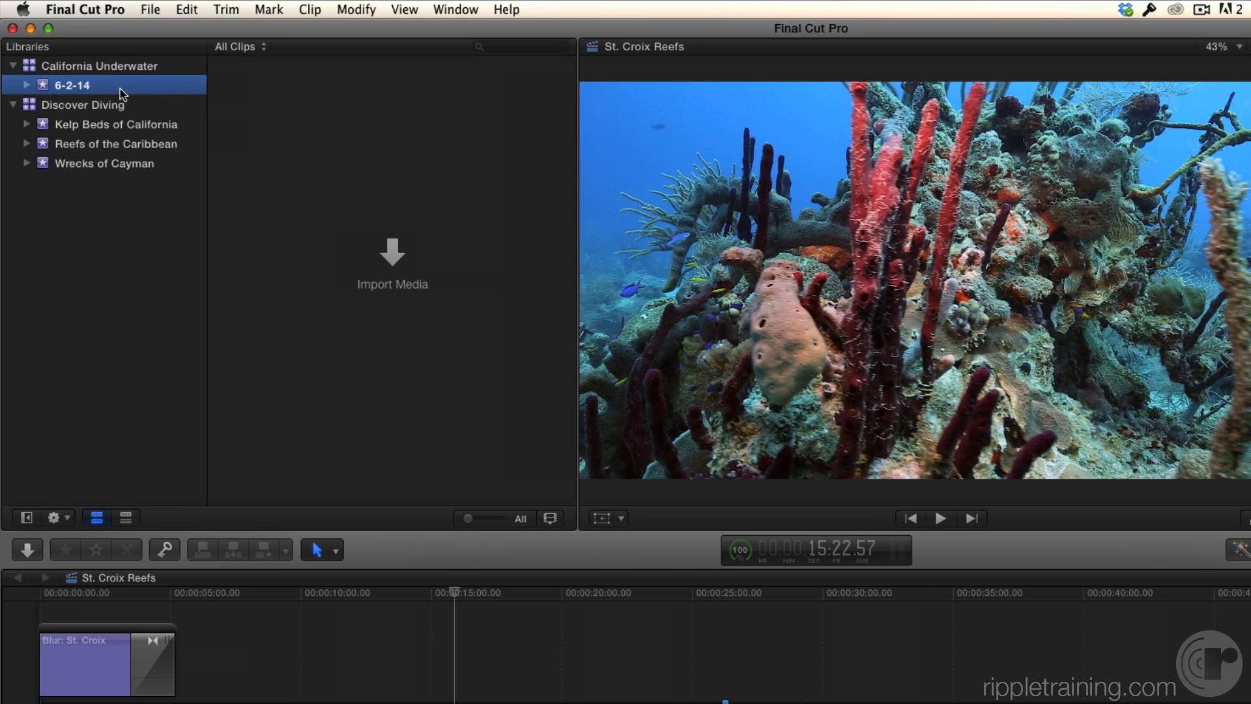
pyautogui.click(84, 88)
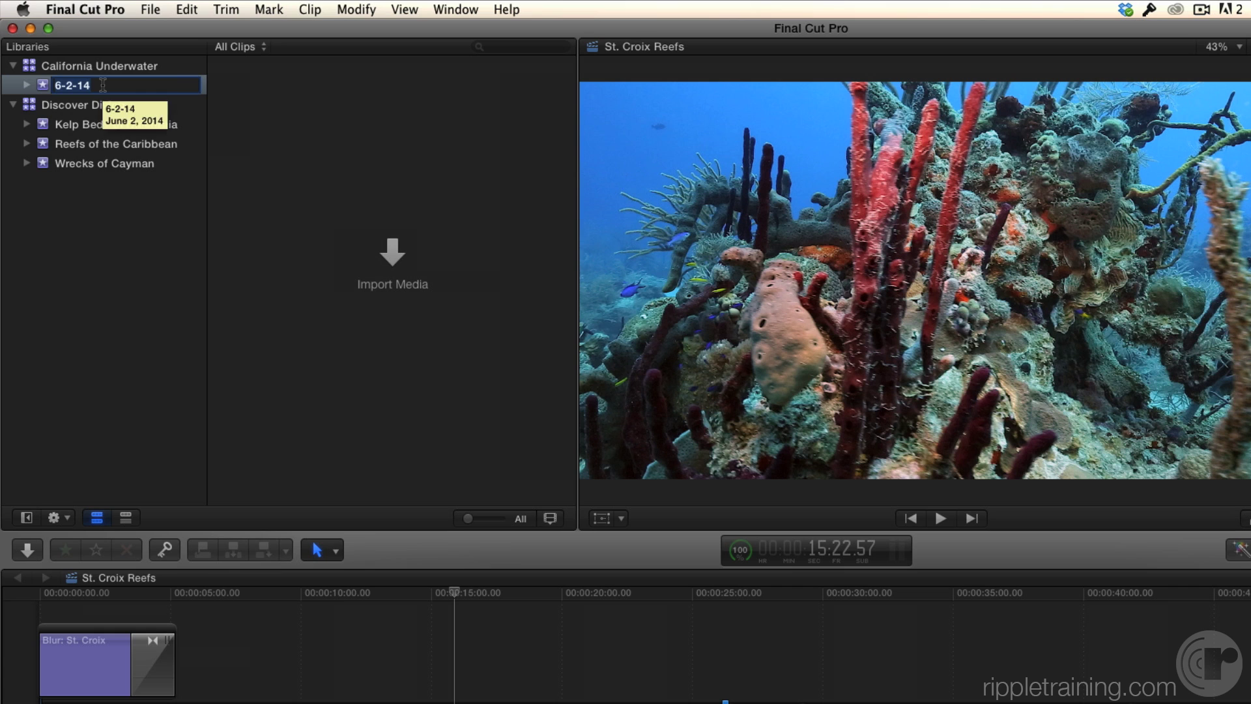
pyautogui.write('Kelp Forest')
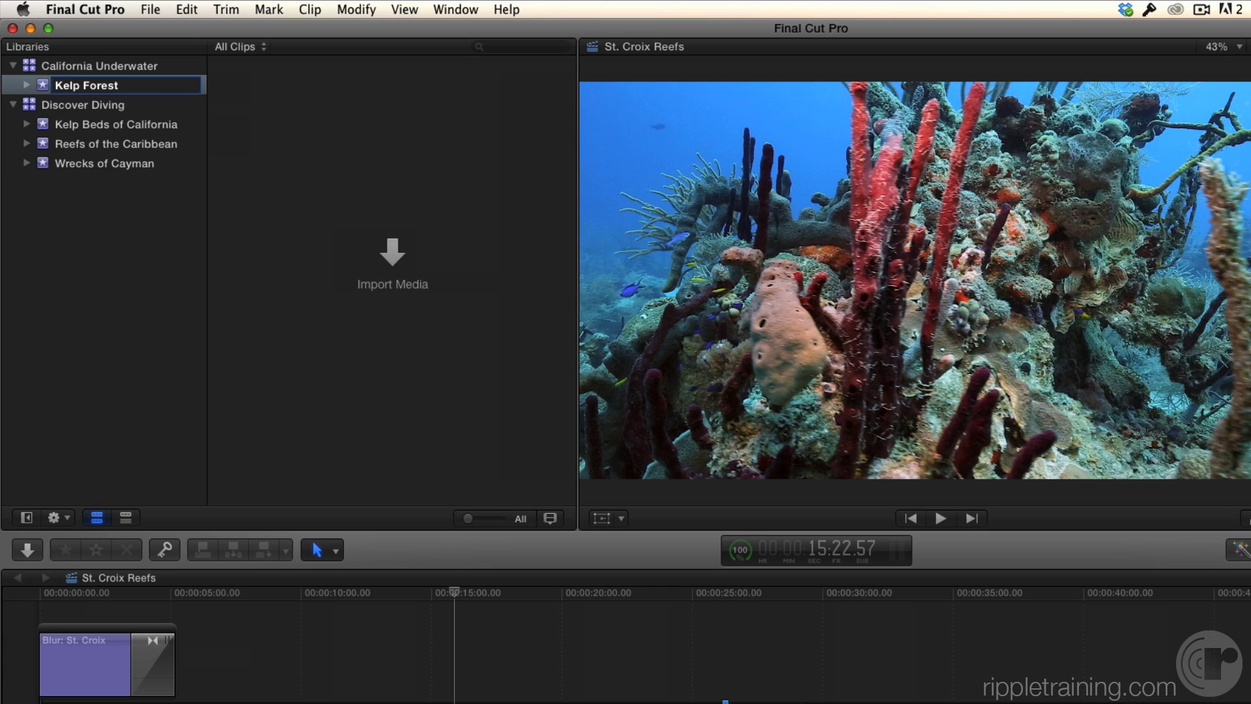
pyautogui.press('Return')
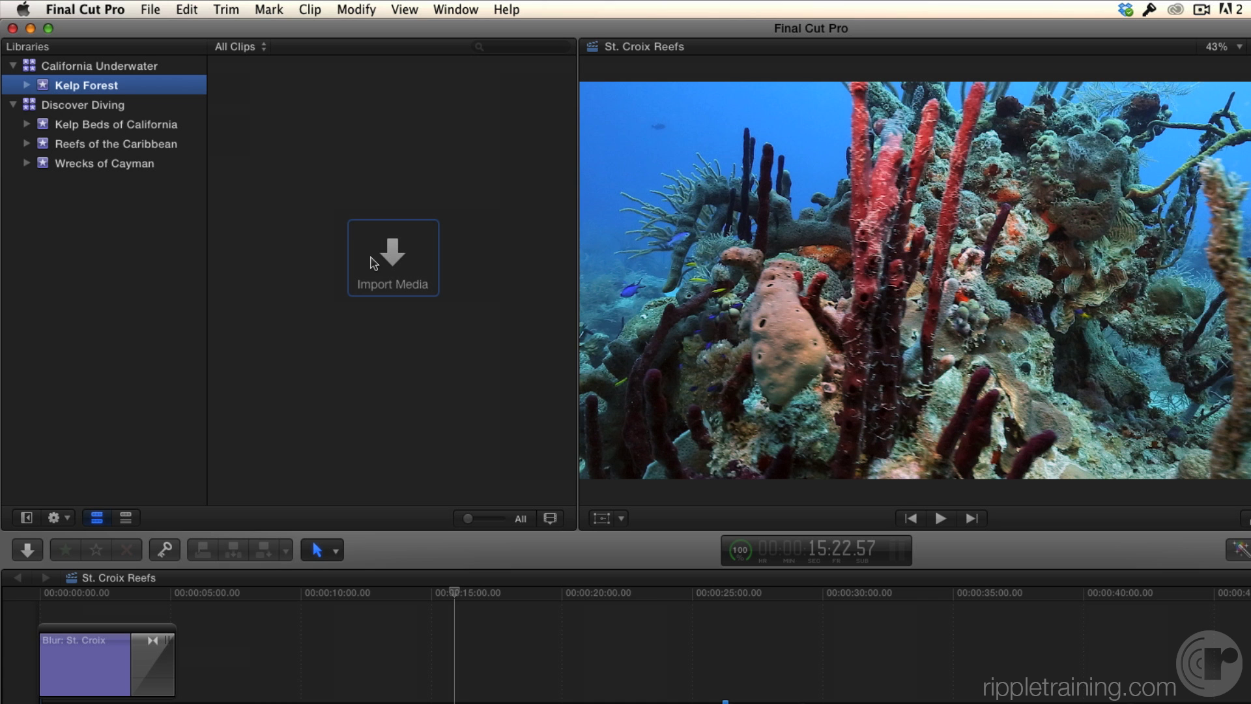
# Import the selected Catalina_Fish Silhouettes_P.mov and Catalina_Large School of Fish_P.mov clips from Ripple Media
pyautogui.click(373, 263)
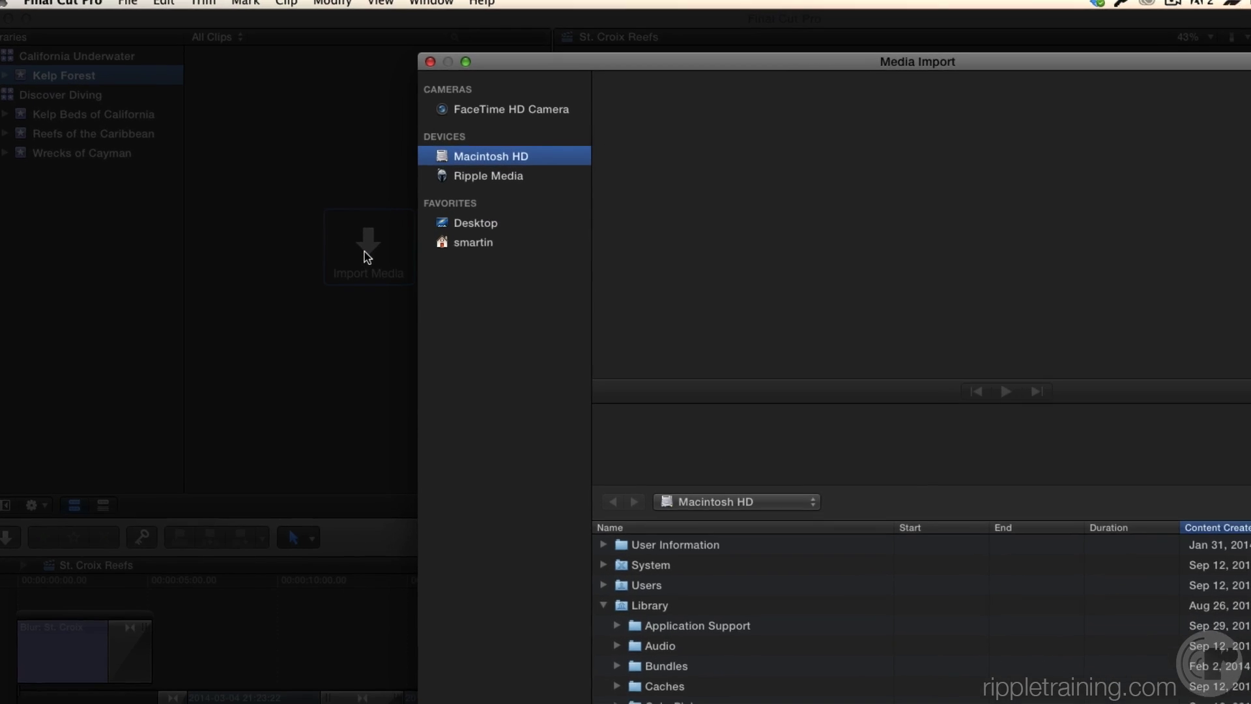
pyautogui.click(485, 175)
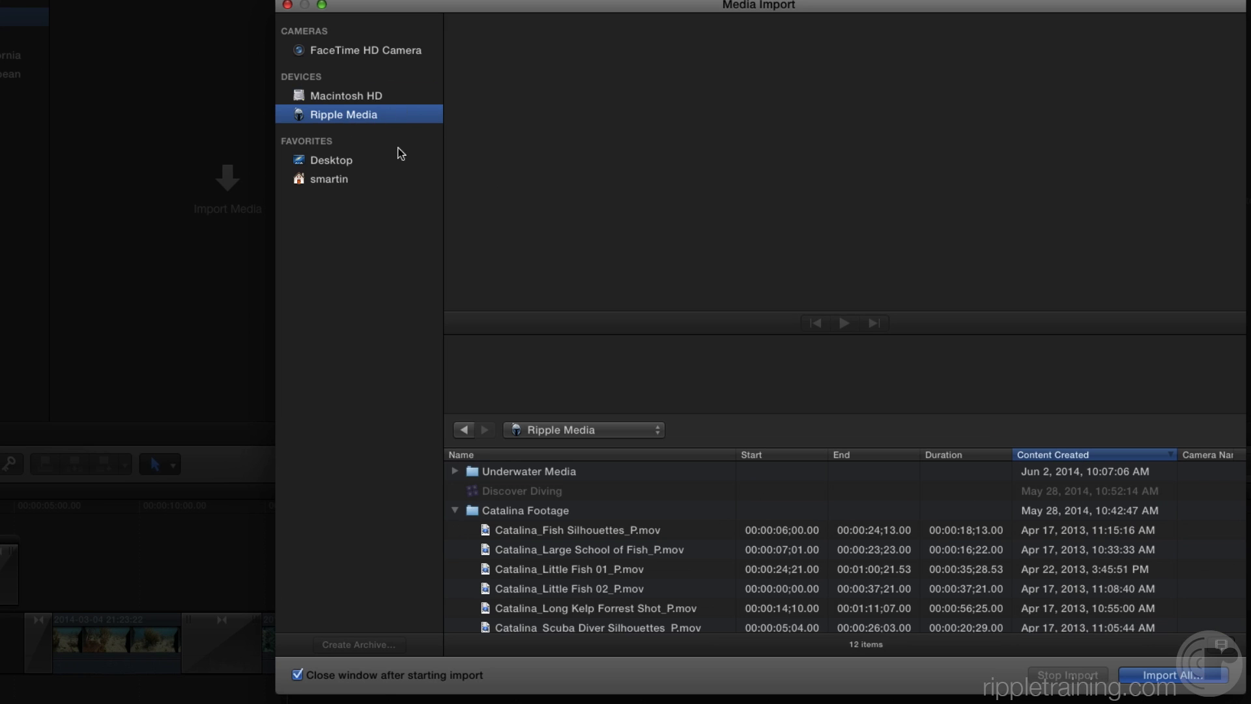
pyautogui.moveTo(591, 15); pyautogui.dragTo(448, 21)
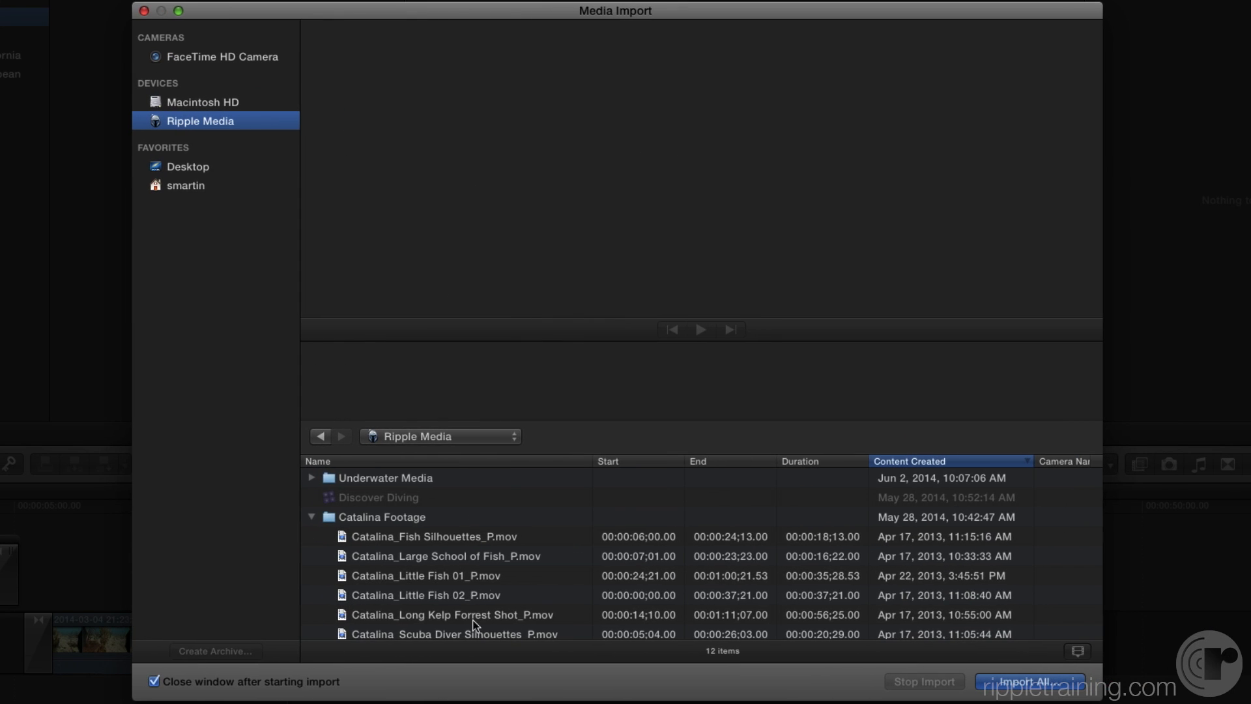
pyautogui.scroll(-1, 480, 558)
pyautogui.scroll(1, 479, 559)
pyautogui.scroll(-1, 479, 559)
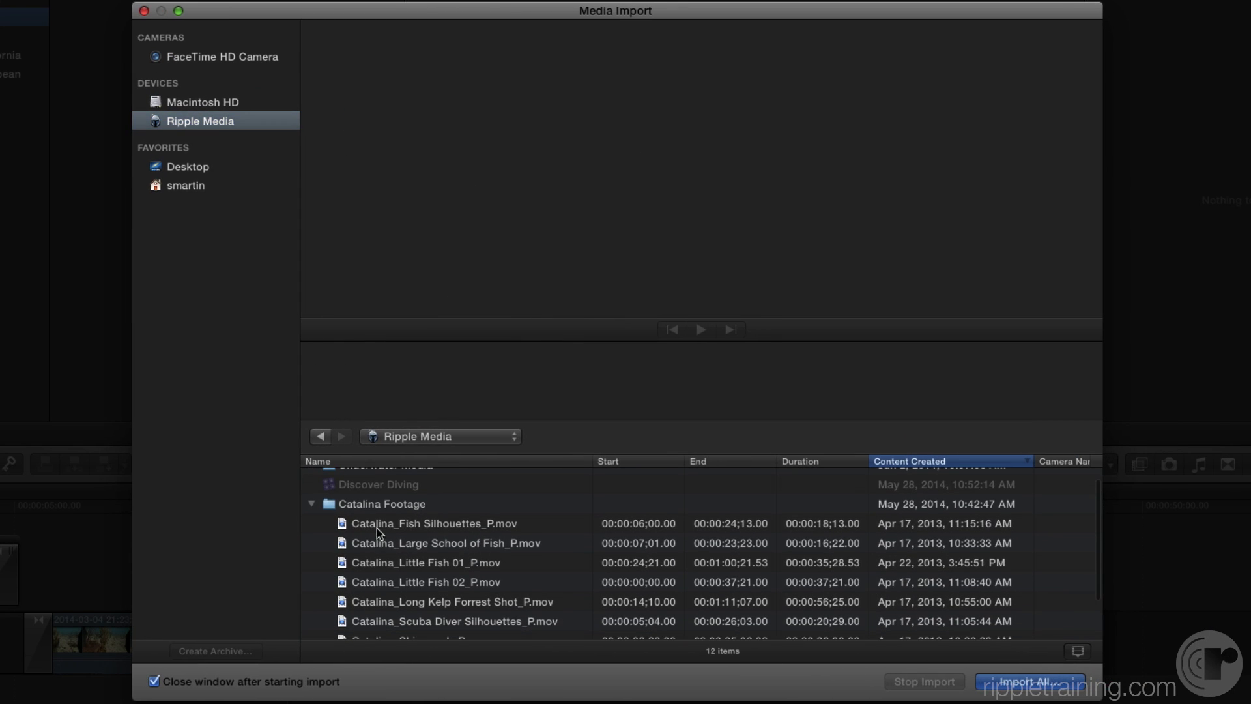
pyautogui.click(376, 523)
pyautogui.keyDown('shift'); pyautogui.click(370, 543); pyautogui.keyUp('shift')
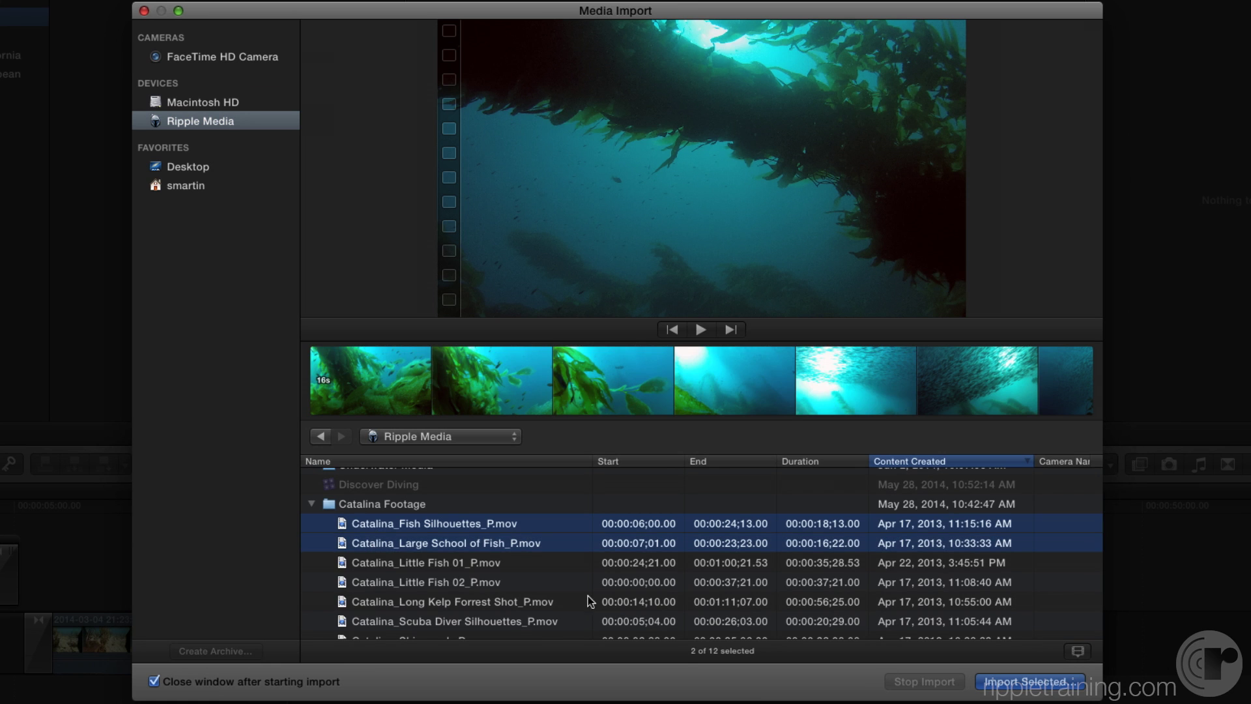
pyautogui.click(1029, 683)
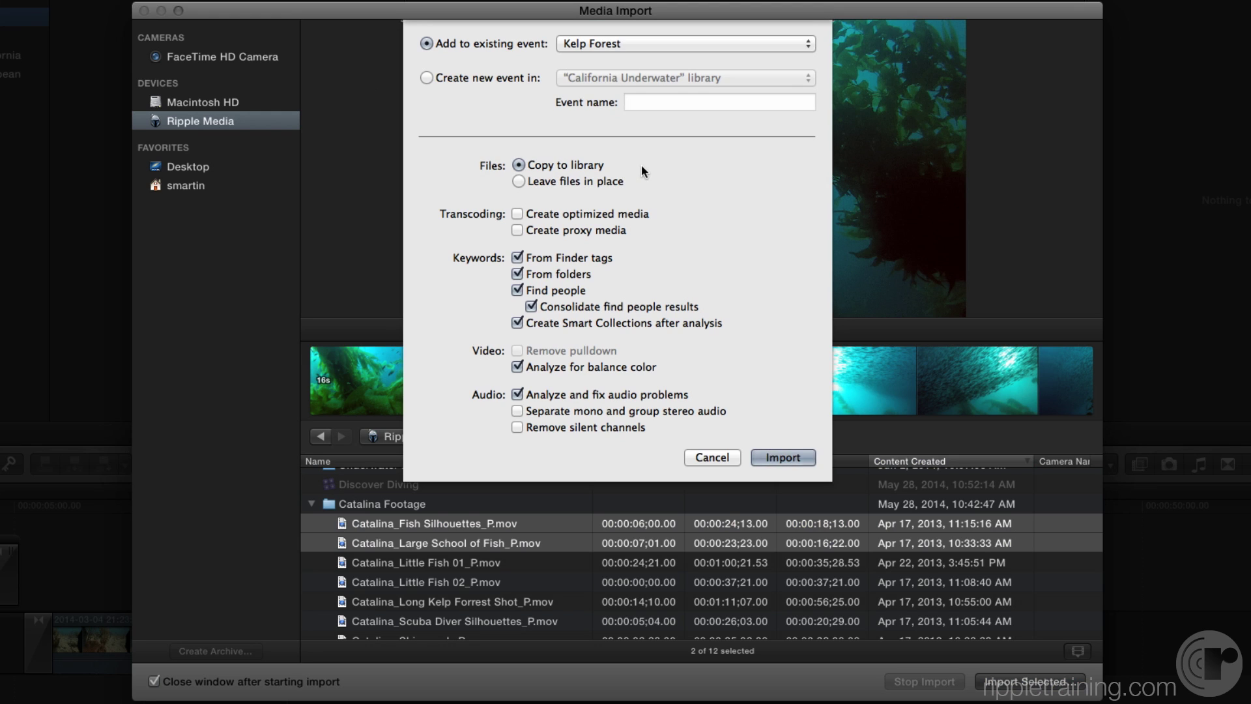
# Set the Catalina clips' import option to Leave files in place
pyautogui.moveTo(642, 172)
pyautogui.click(520, 185)
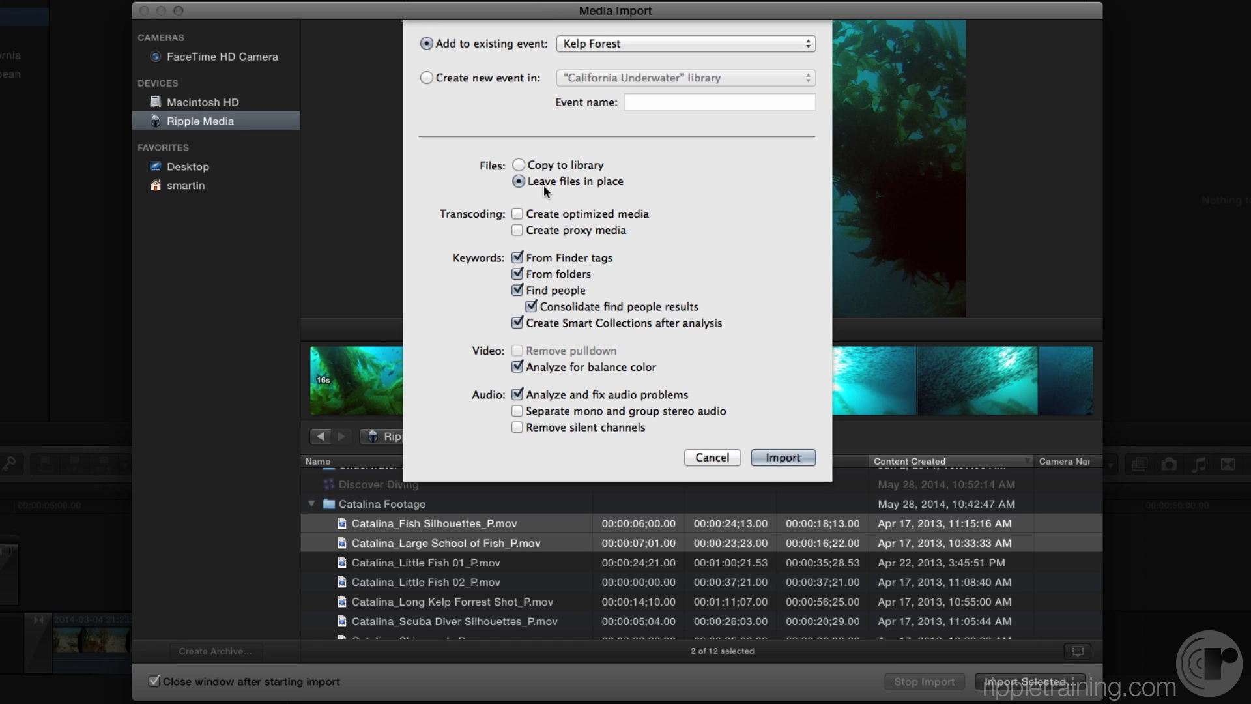
# Switch to Copy to library and import the two Catalina clips into Kelp Forest
pyautogui.click(519, 165)
pyautogui.click(782, 458)
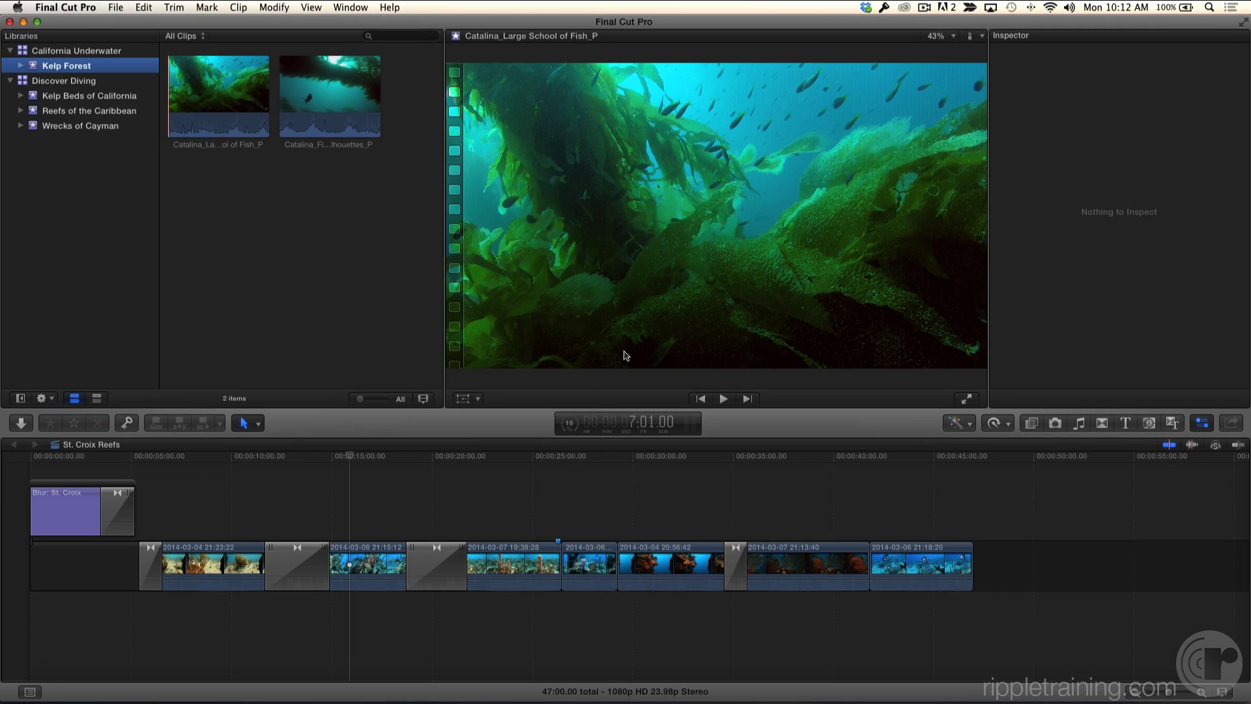
pyautogui.click(570, 425)
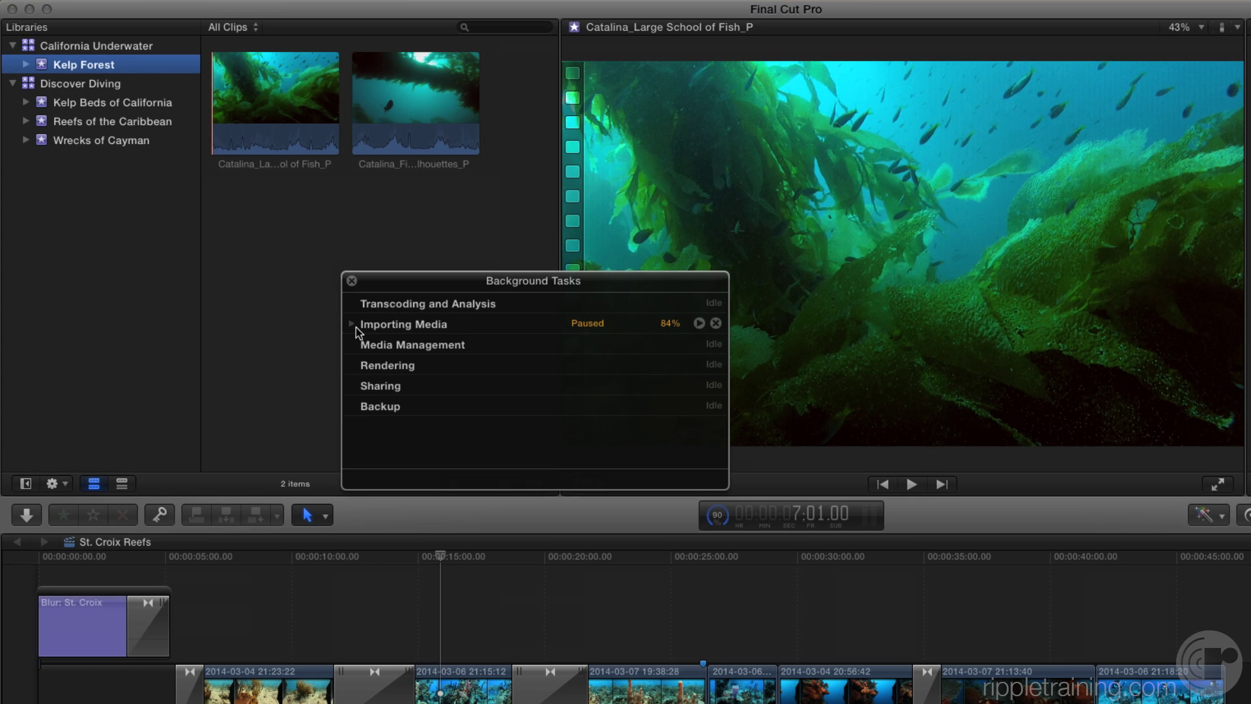
pyautogui.click(351, 282)
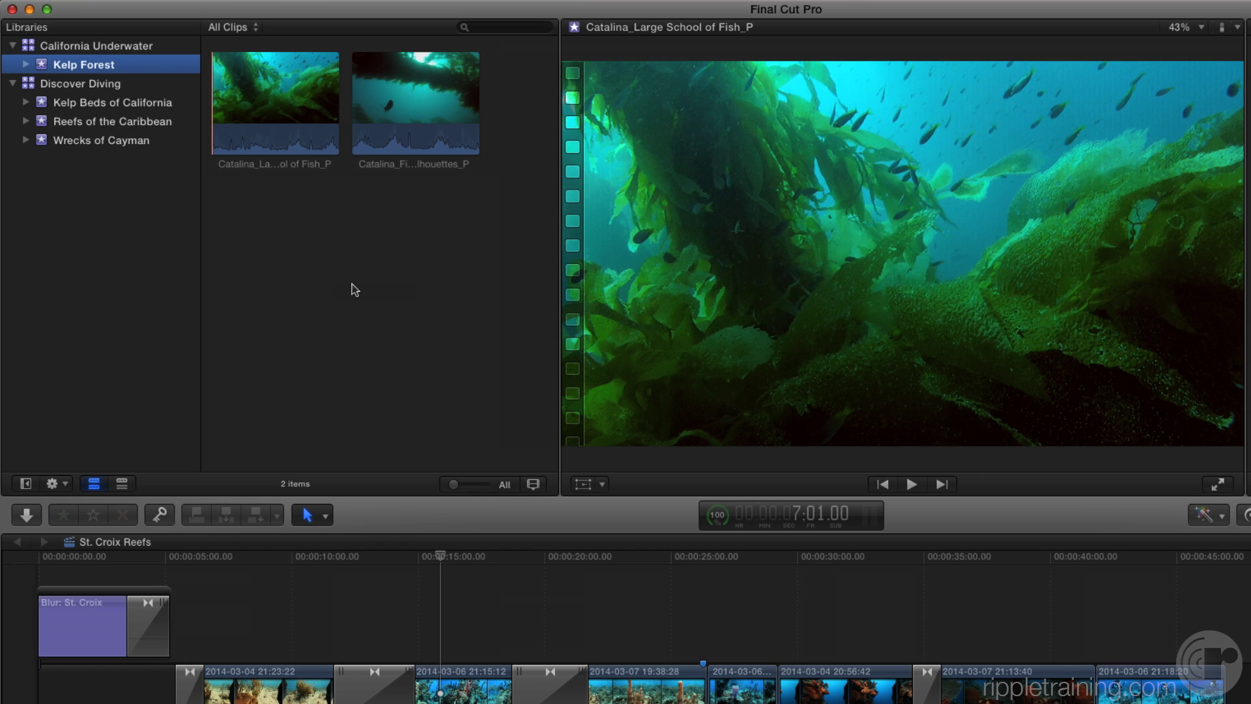
# Reveal the California Underwater library in Finder and show its package contents
pyautogui.click(78, 47)
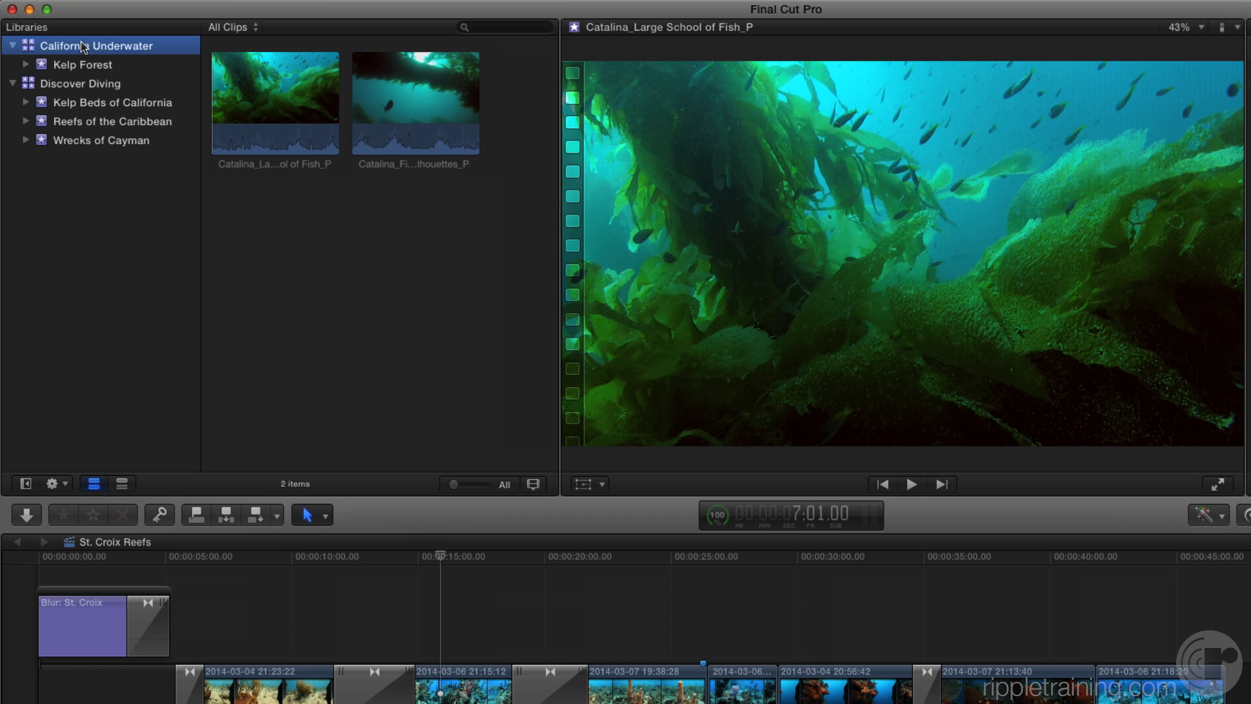
pyautogui.rightClick(83, 46)
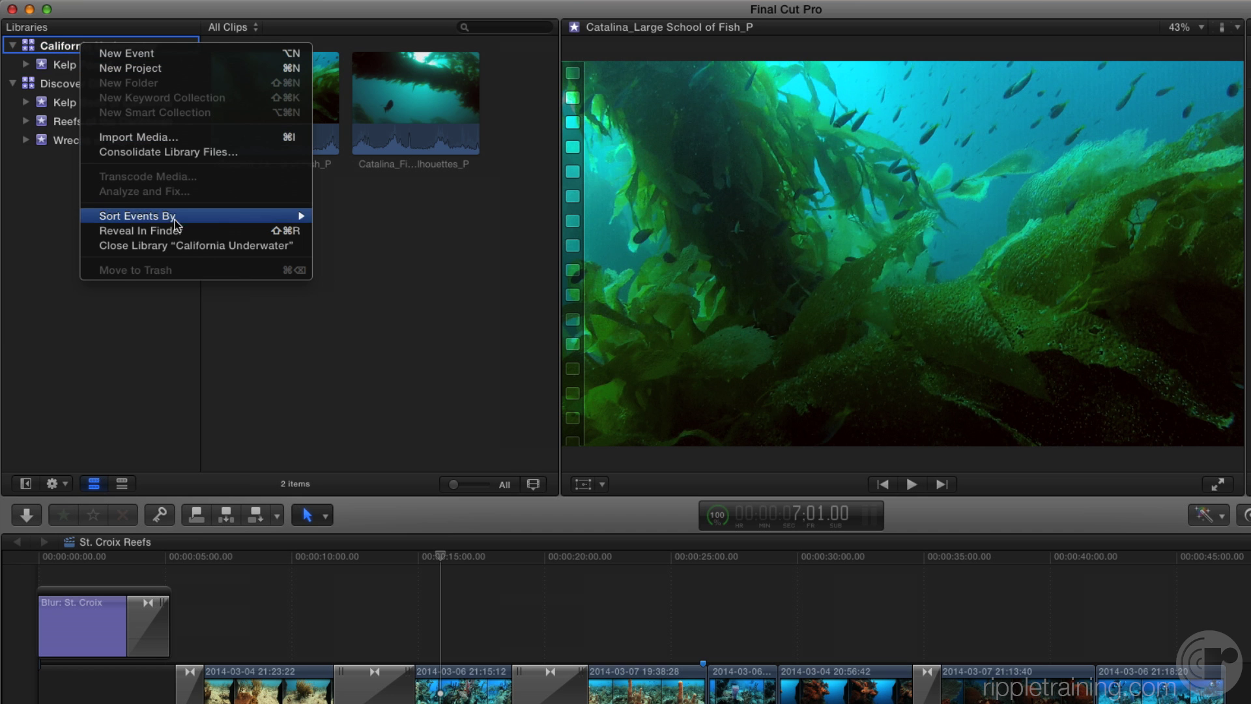
pyautogui.click(186, 232)
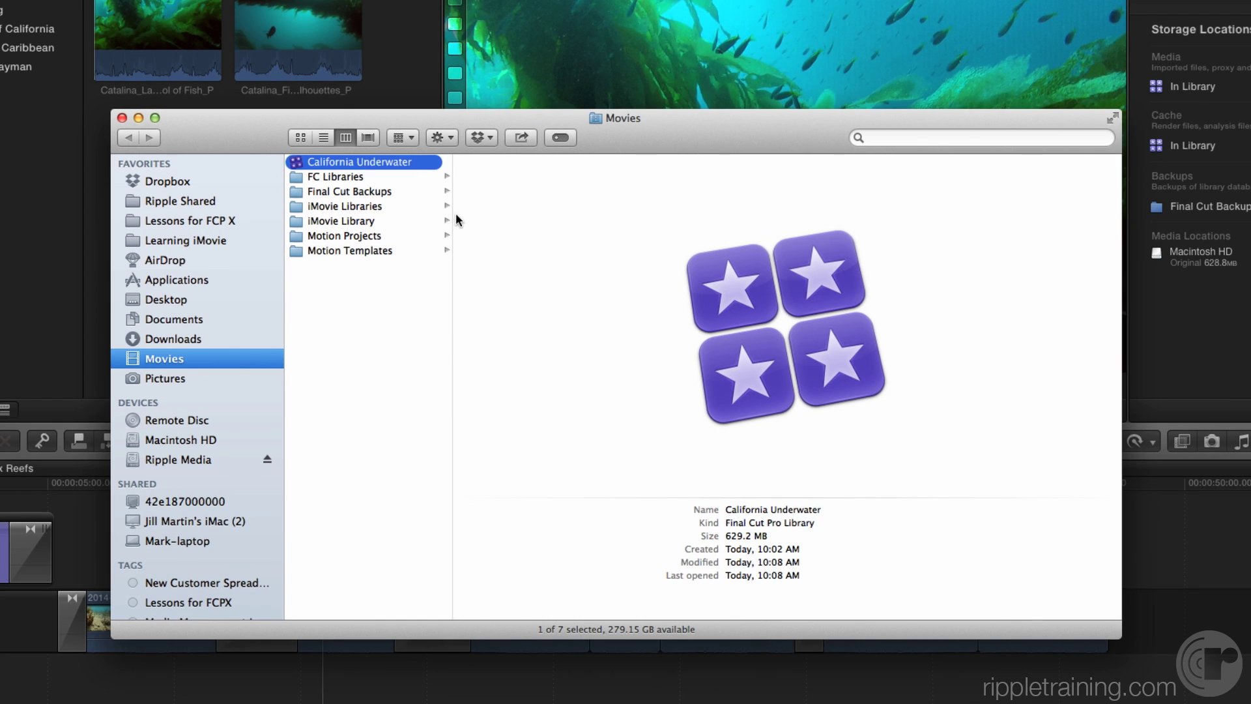
pyautogui.moveTo(451, 216); pyautogui.dragTo(537, 216)
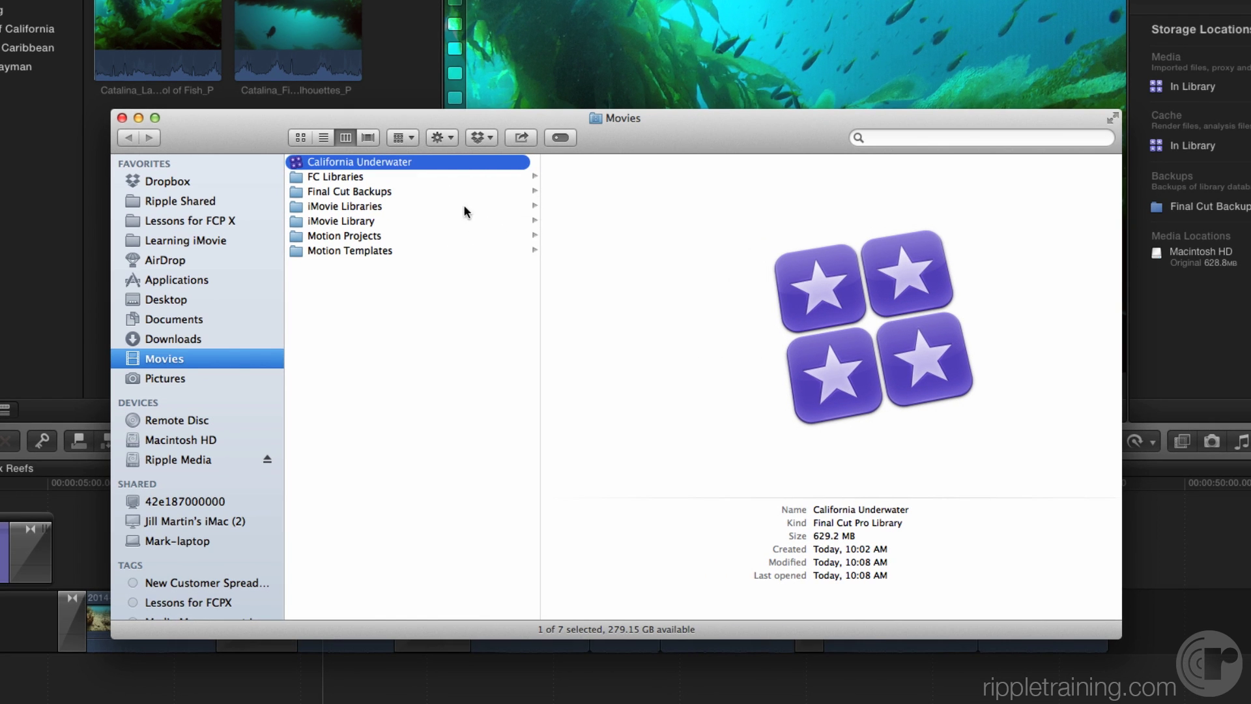
pyautogui.rightClick(313, 167)
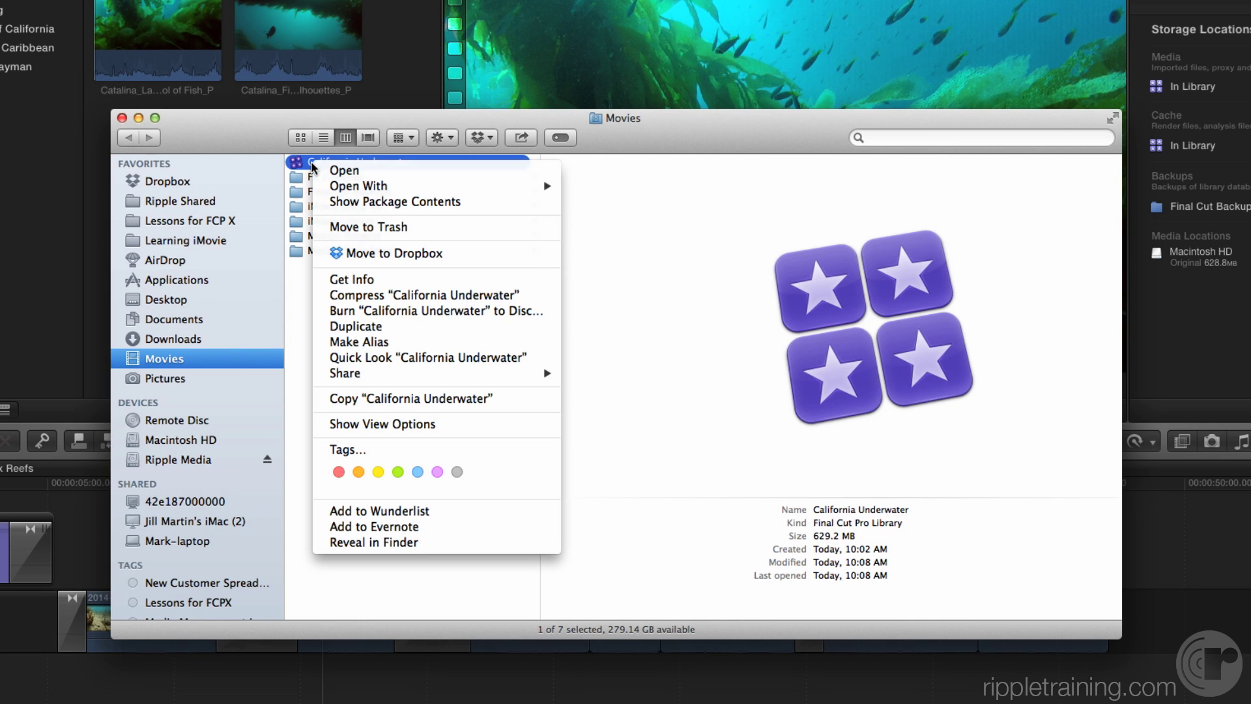
pyautogui.click(339, 202)
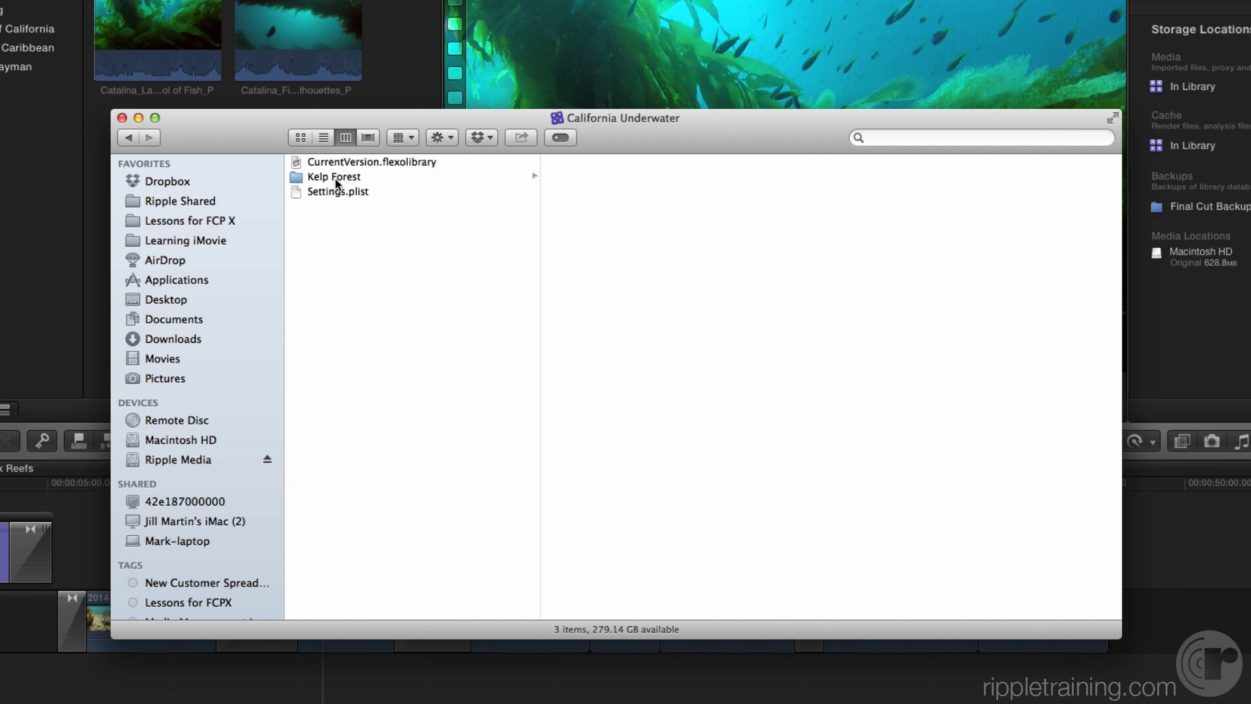
# In Kelp Forest > Original Media, check the Kind and Size of the Fish Silhouettes and Large School of Fish movies
pyautogui.click(335, 178)
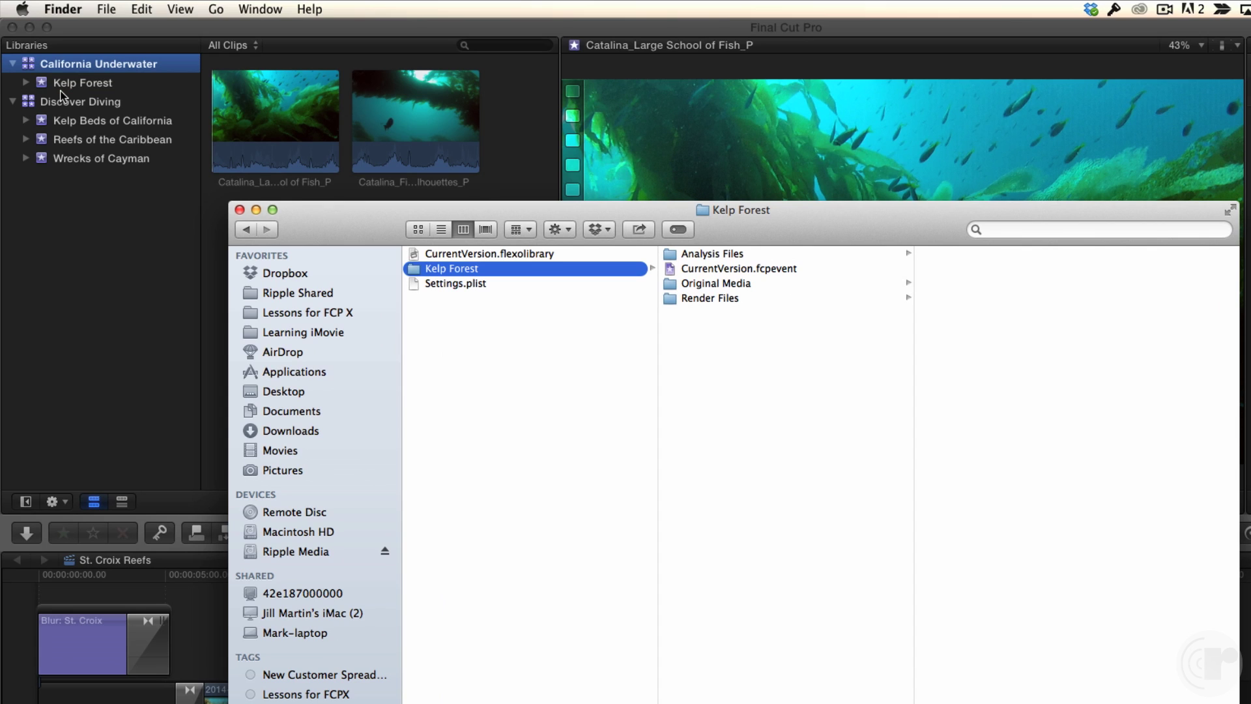
pyautogui.click(720, 285)
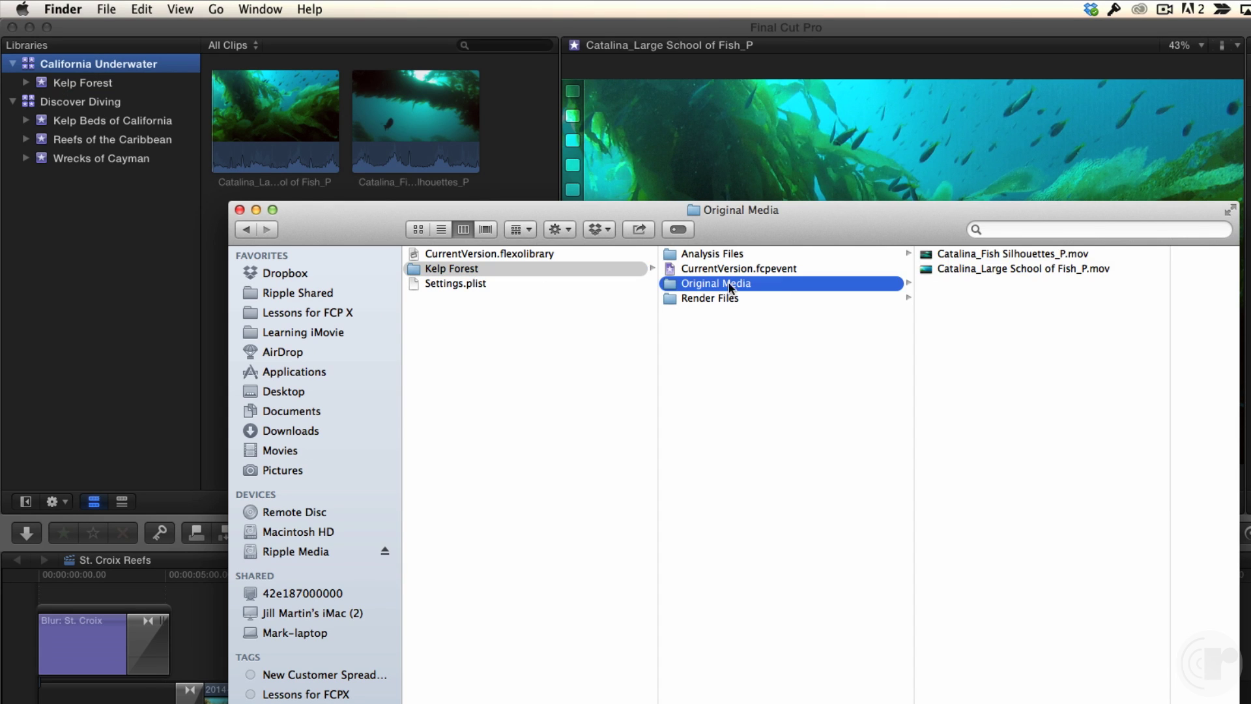
pyautogui.click(1039, 257)
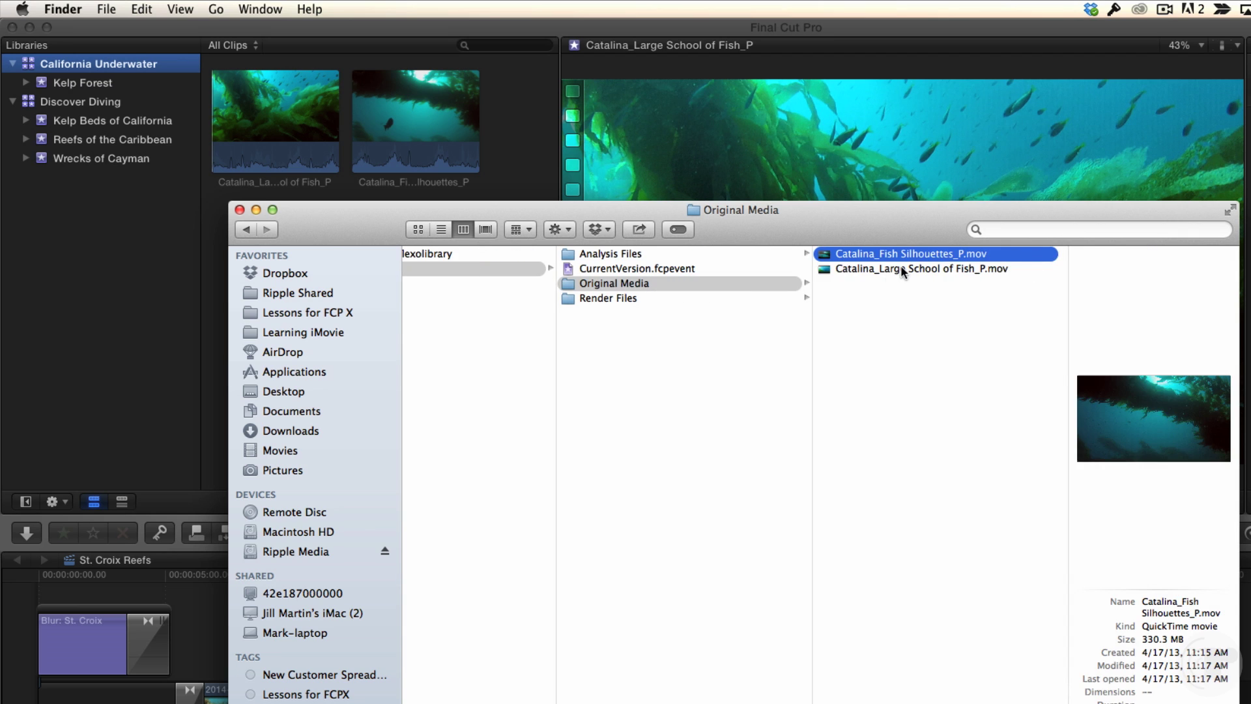
pyautogui.click(900, 265)
pyautogui.click(912, 254)
# Import Long Kelp Forrest Shot and Scuba Diver Silhouettes into Kelp Forest, leaving files in place
pyautogui.click(193, 24)
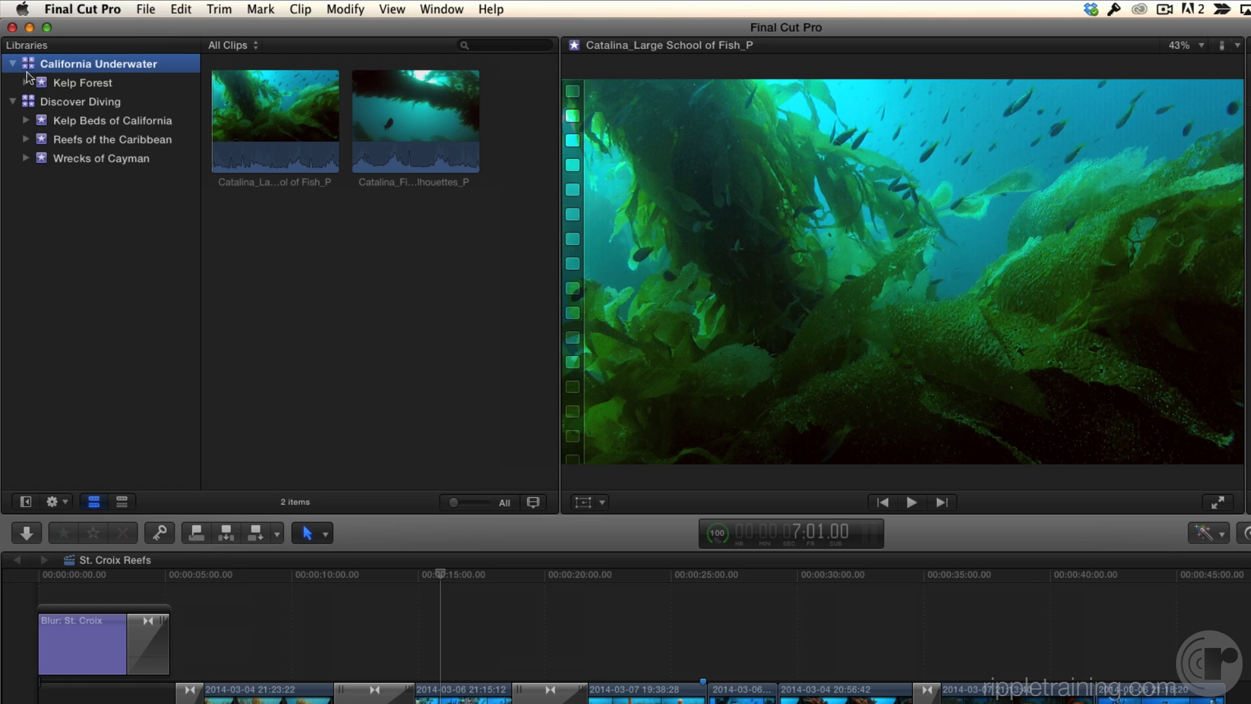
pyautogui.click(39, 89)
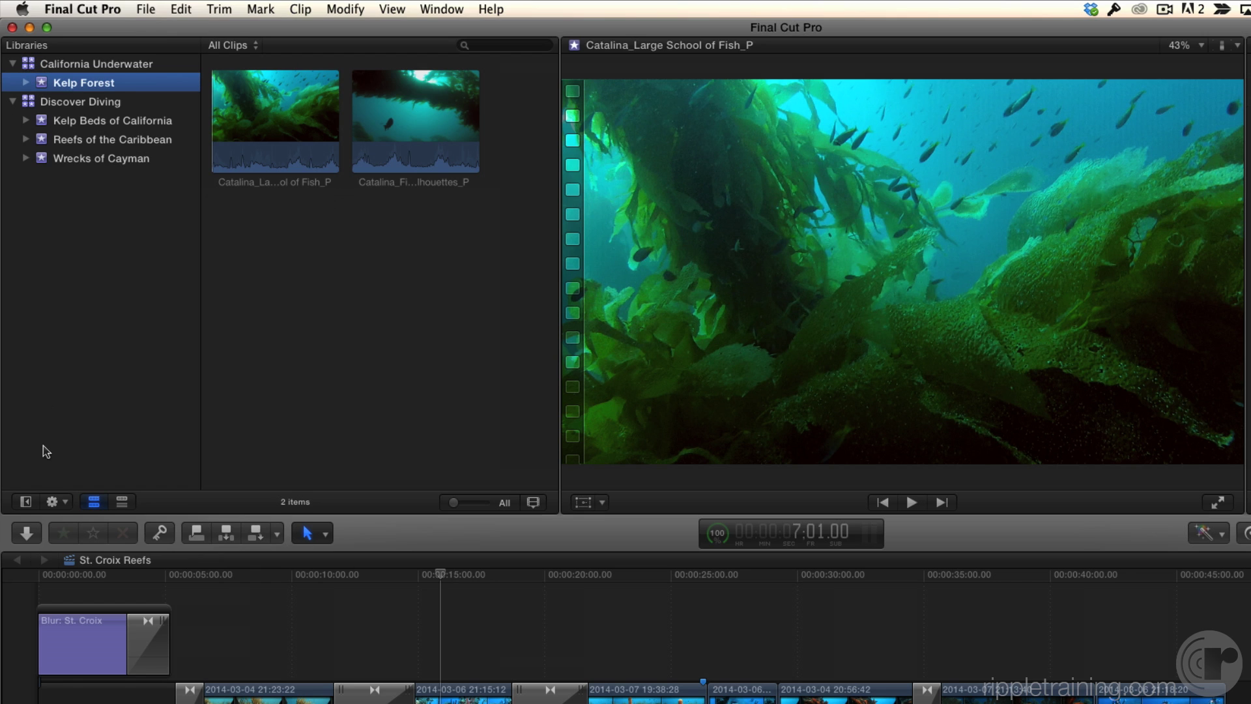
pyautogui.click(23, 532)
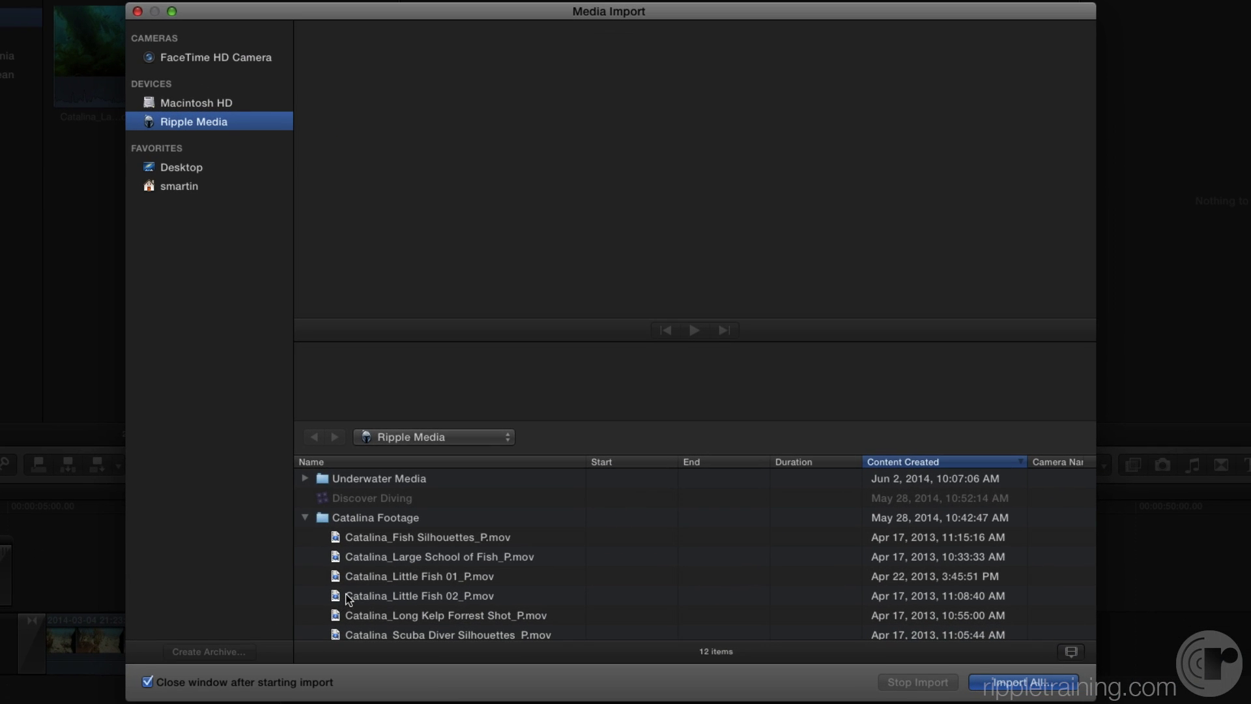
pyautogui.click(348, 616)
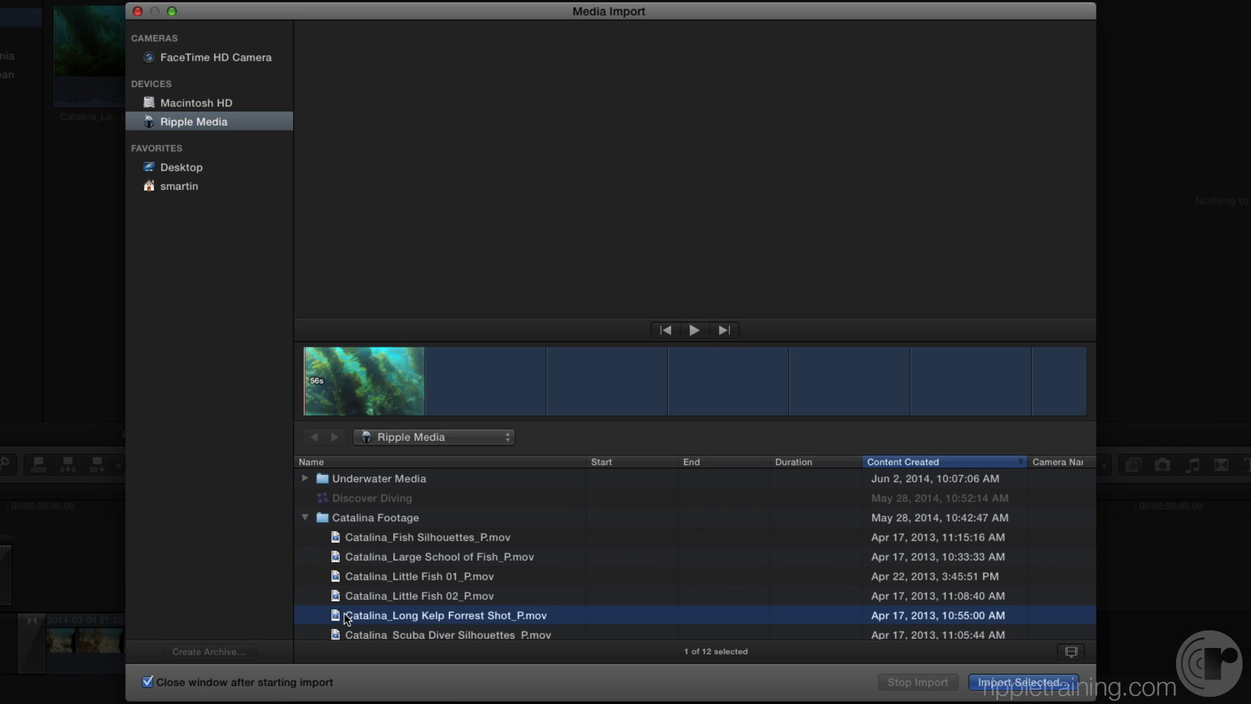
pyautogui.keyDown('shift'); pyautogui.click(349, 633); pyautogui.keyUp('shift')
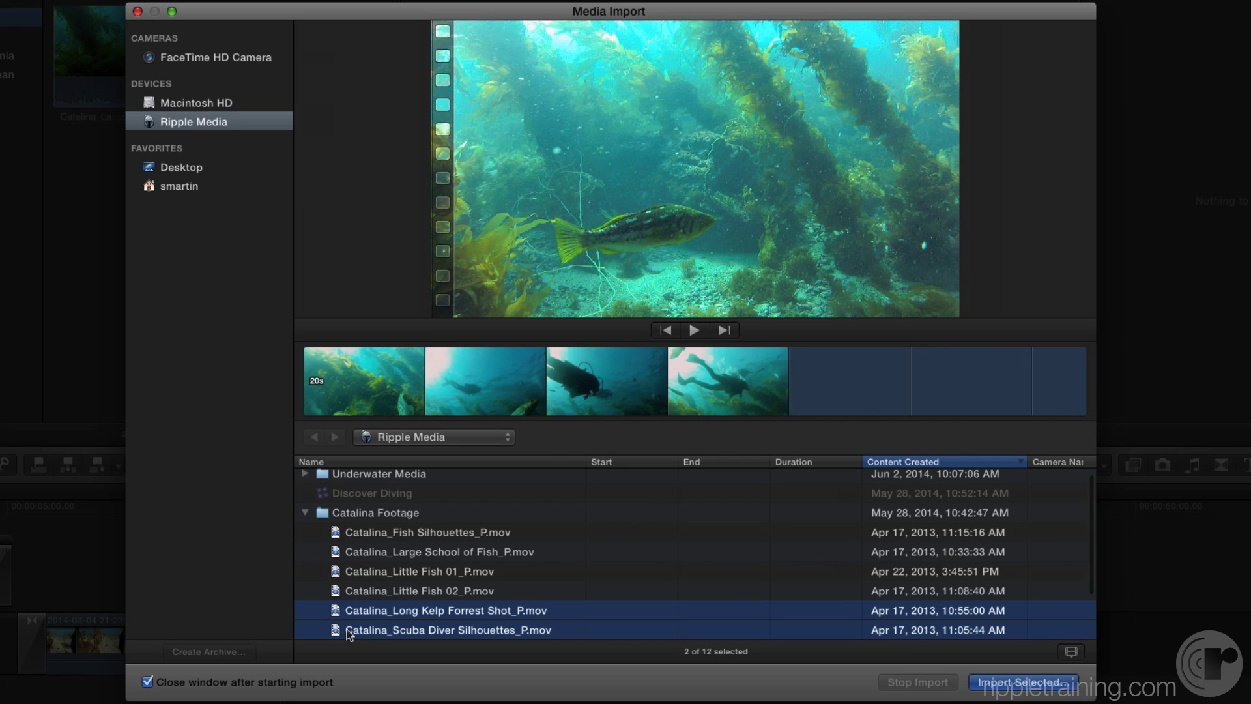
pyautogui.click(1002, 687)
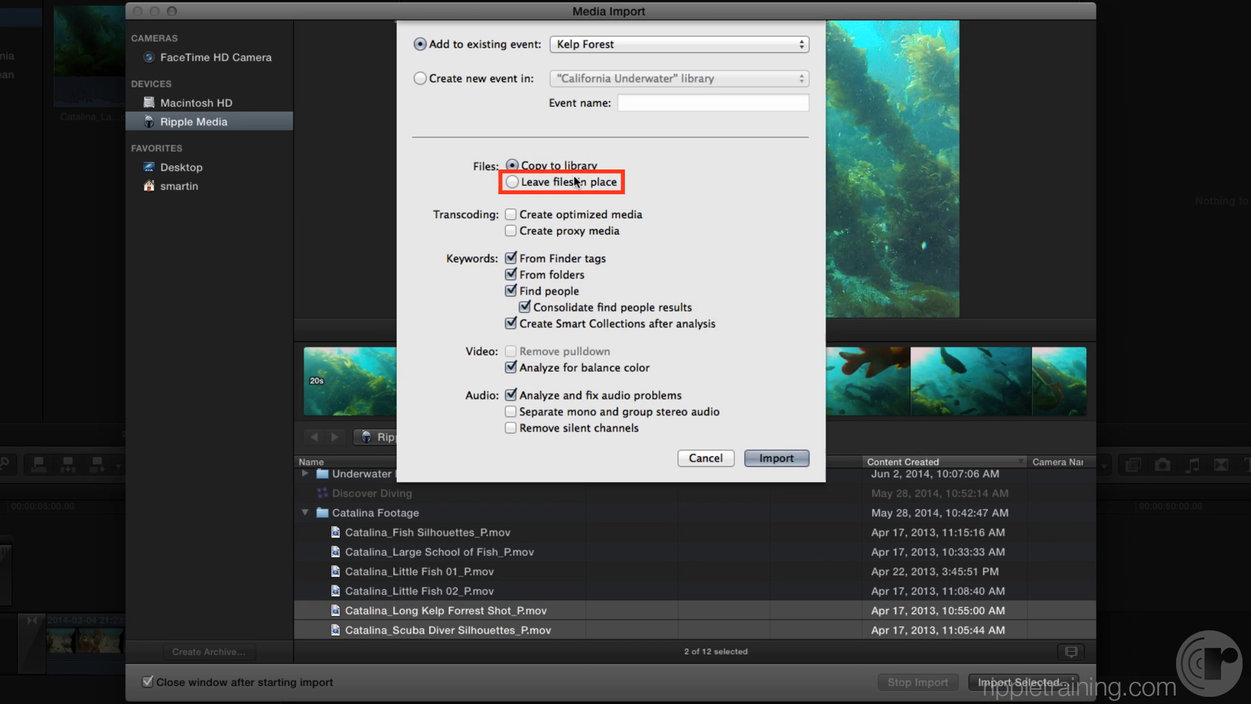
pyautogui.click(511, 181)
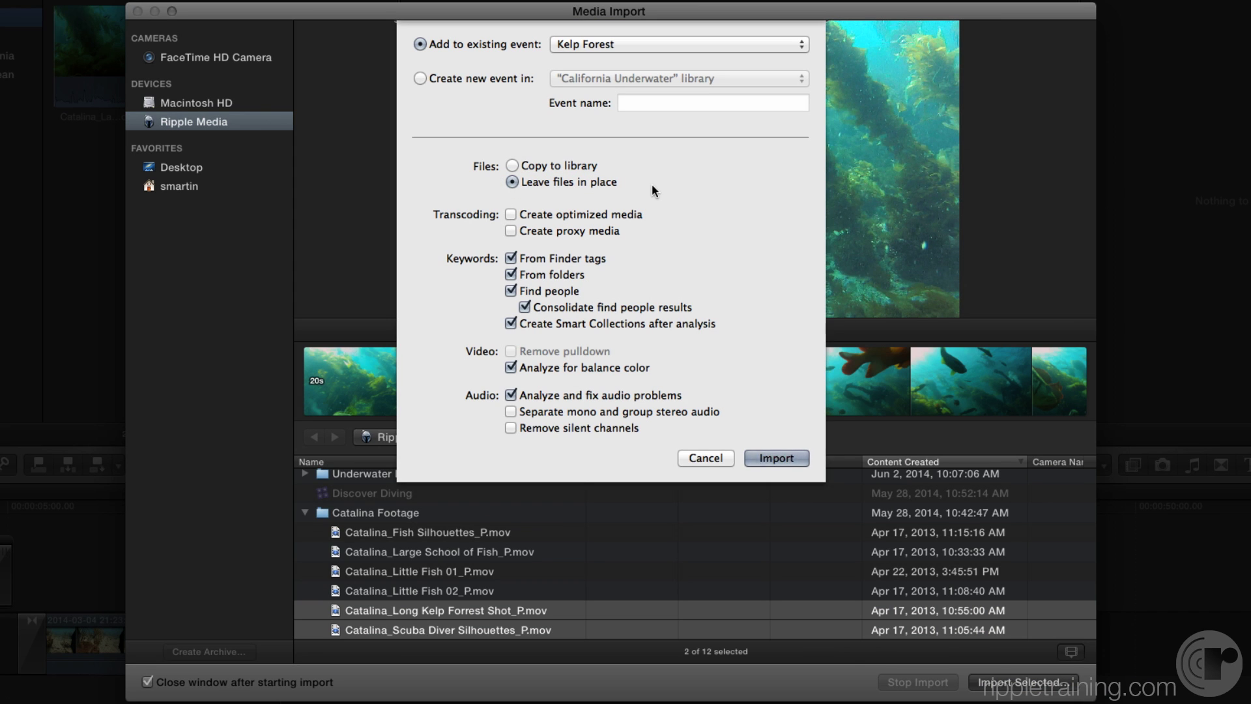
pyautogui.click(768, 455)
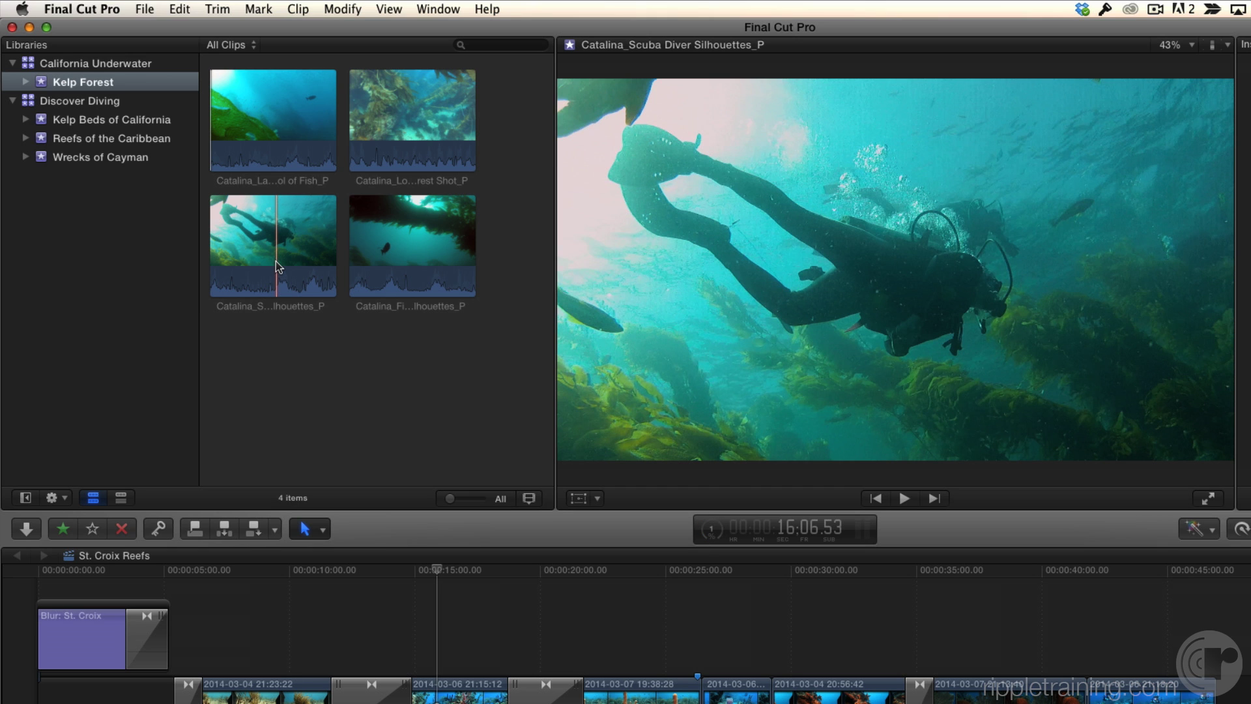
pyautogui.click(721, 533)
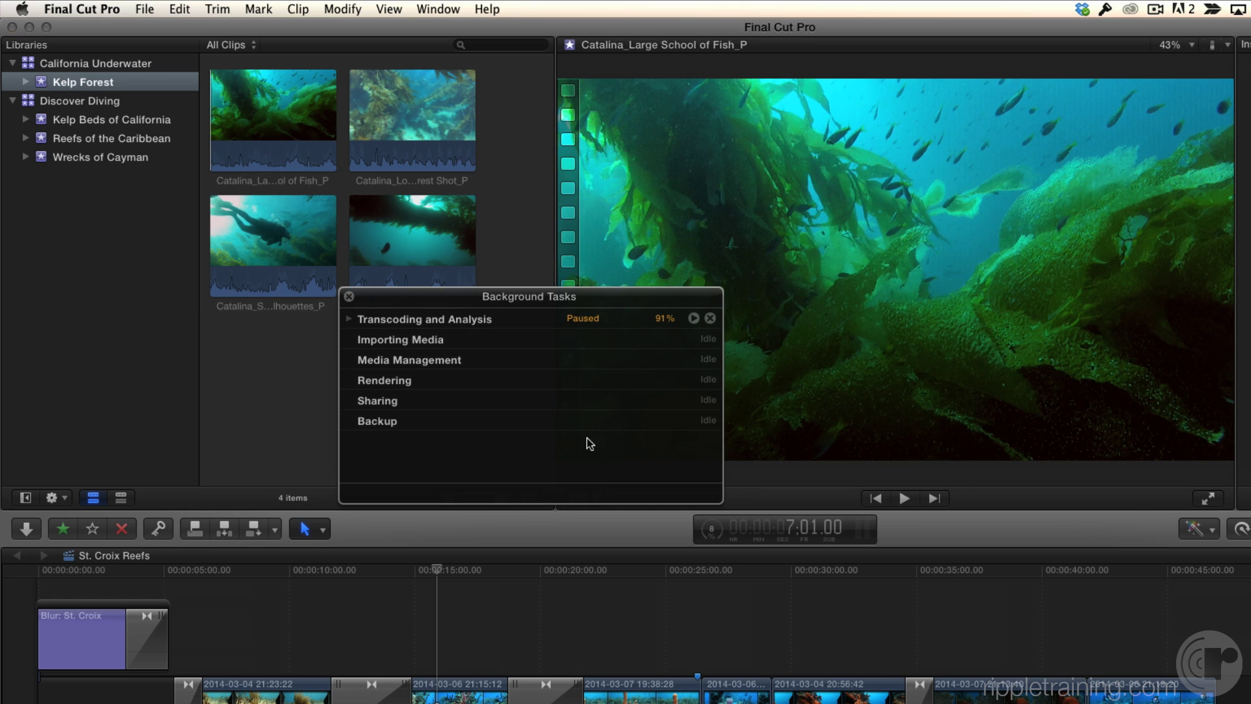
pyautogui.click(349, 297)
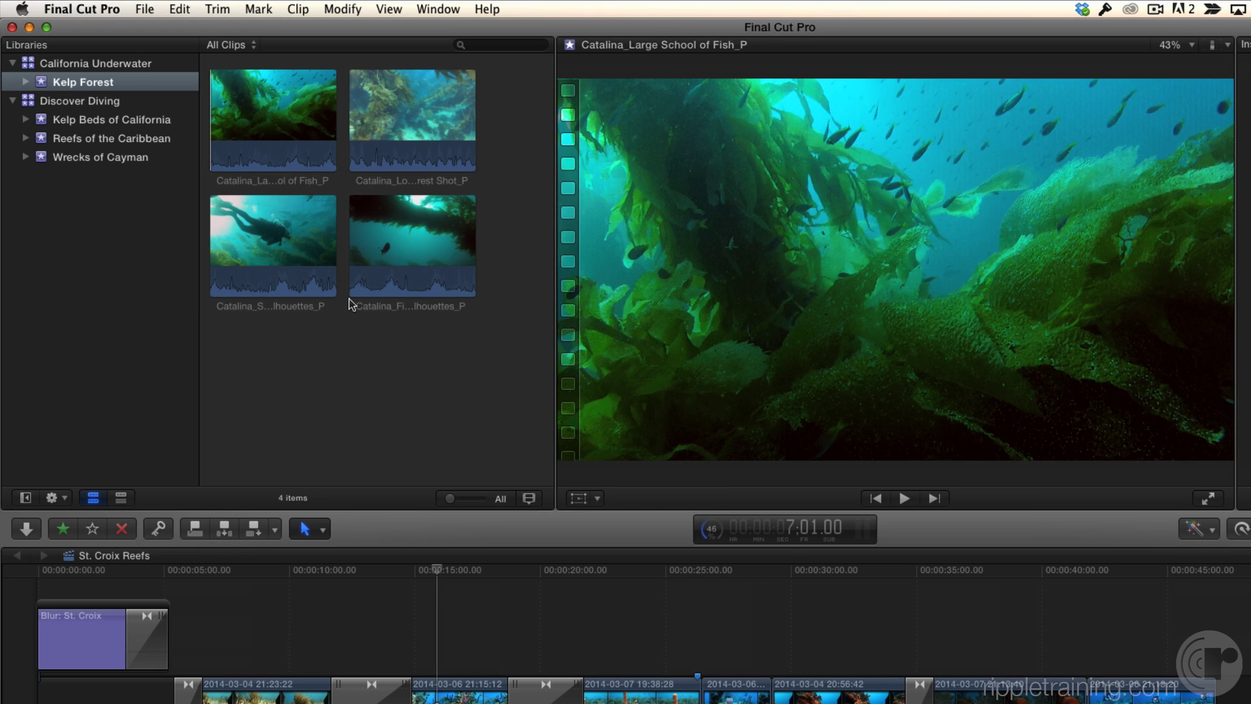
pyautogui.click(93, 68)
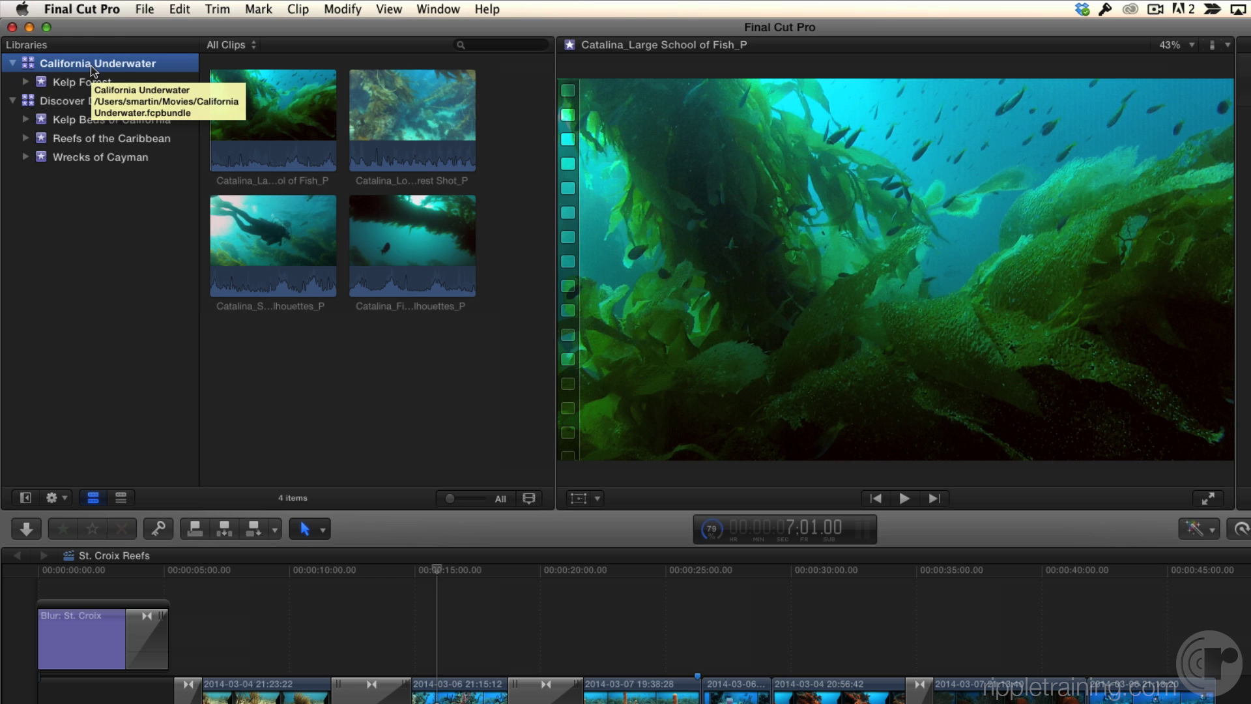
# Reveal the library in Finder and open Kelp Forest > Original Media inside its package
pyautogui.rightClick(92, 67)
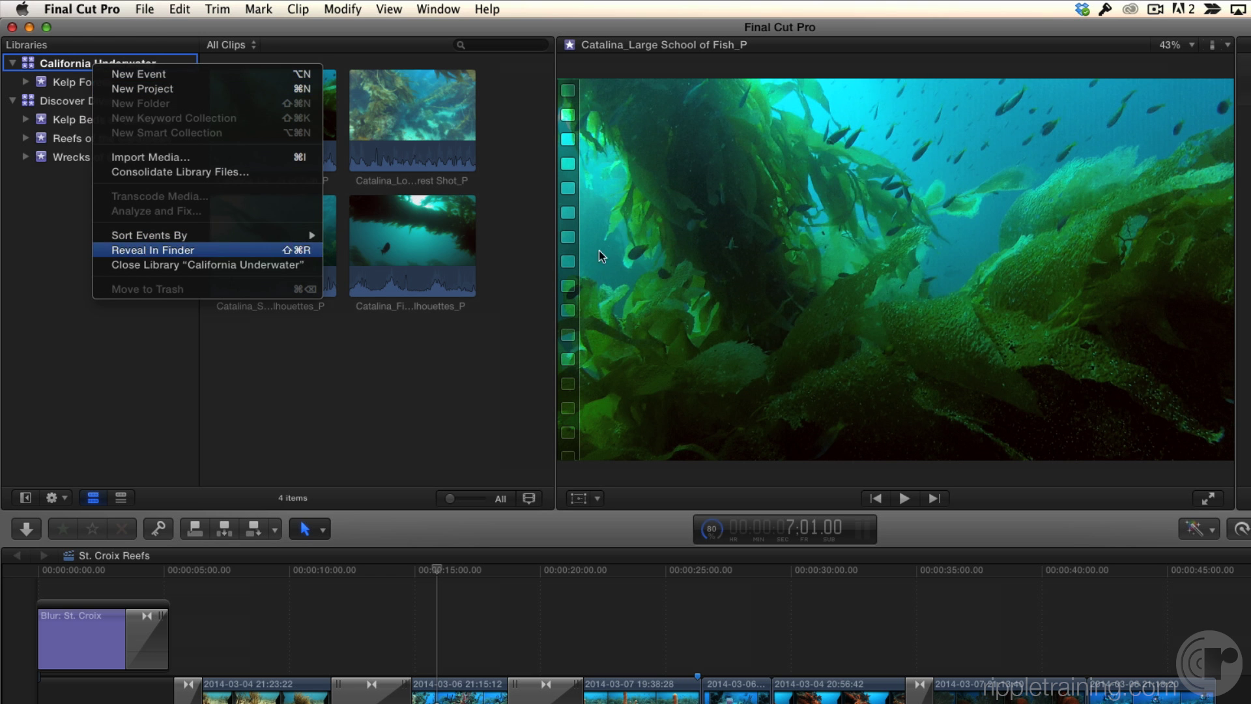
pyautogui.press('Return')
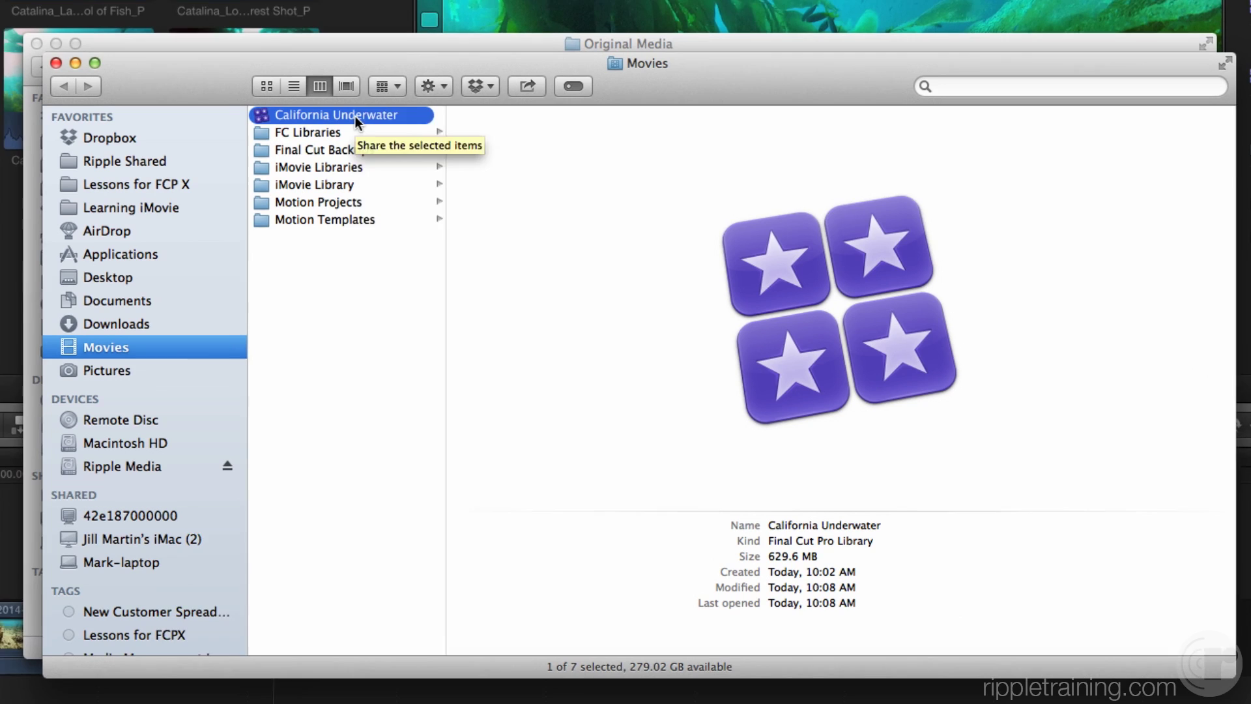
pyautogui.rightClick(354, 116)
pyautogui.click(426, 152)
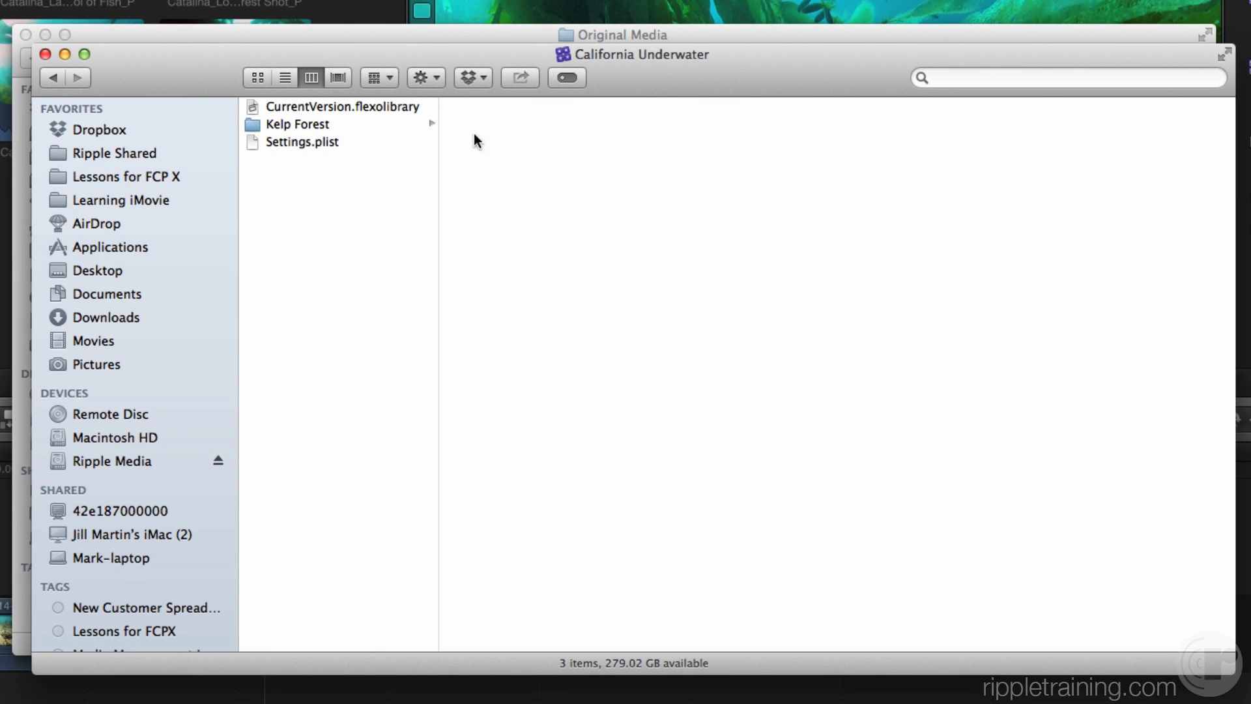
pyautogui.click(315, 124)
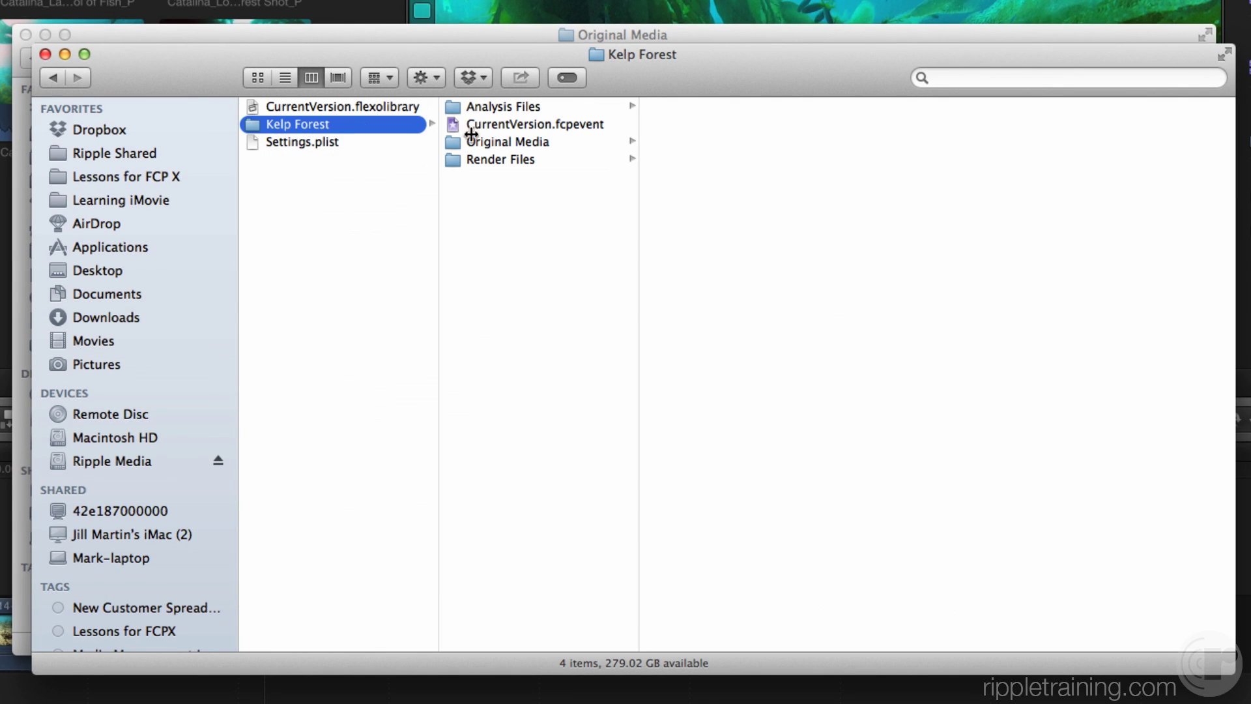
pyautogui.click(538, 143)
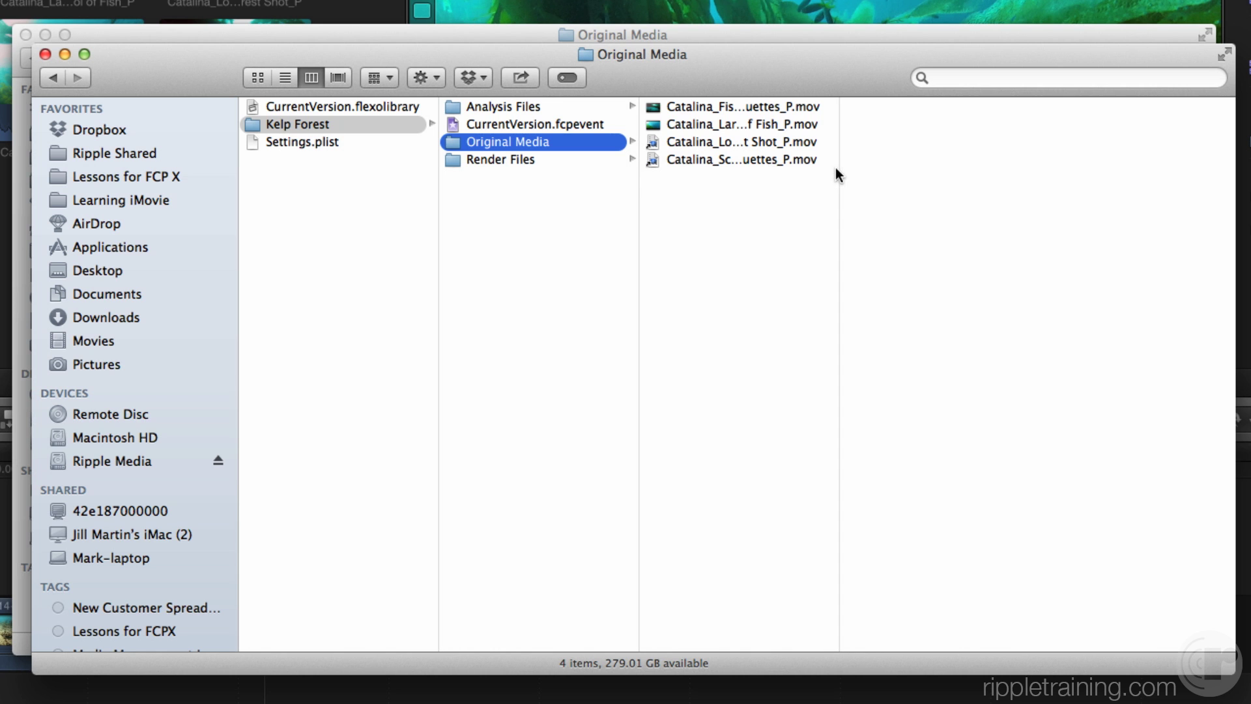
pyautogui.moveTo(838, 167); pyautogui.dragTo(1055, 175)
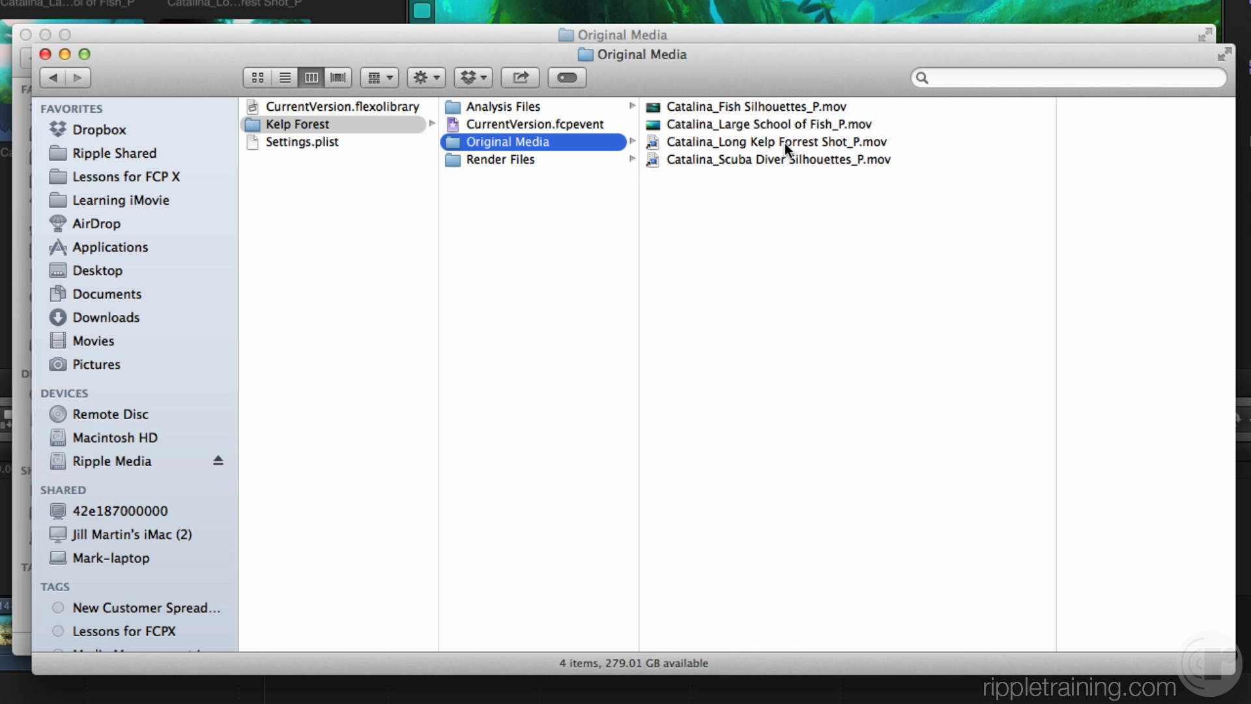
# Confirm Scuba Diver Silhouettes is an alias and locate its original movie on Ripple Media
pyautogui.click(783, 105)
pyautogui.click(741, 123)
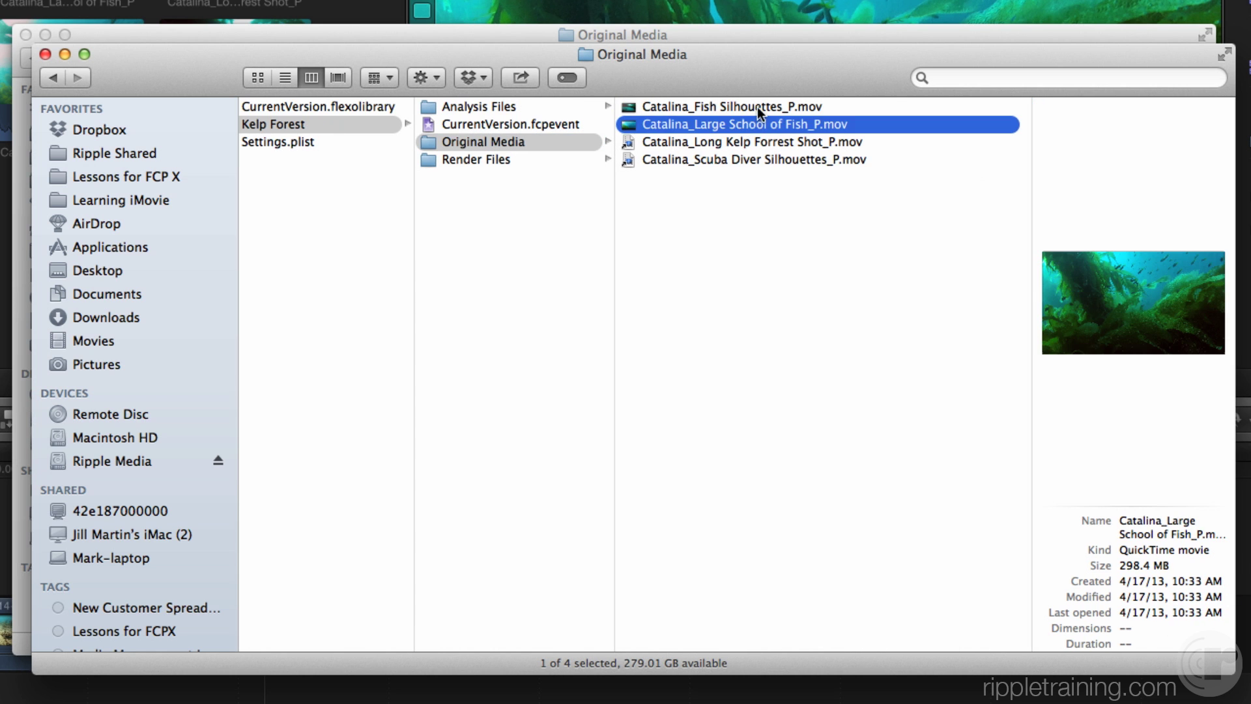
pyautogui.click(757, 106)
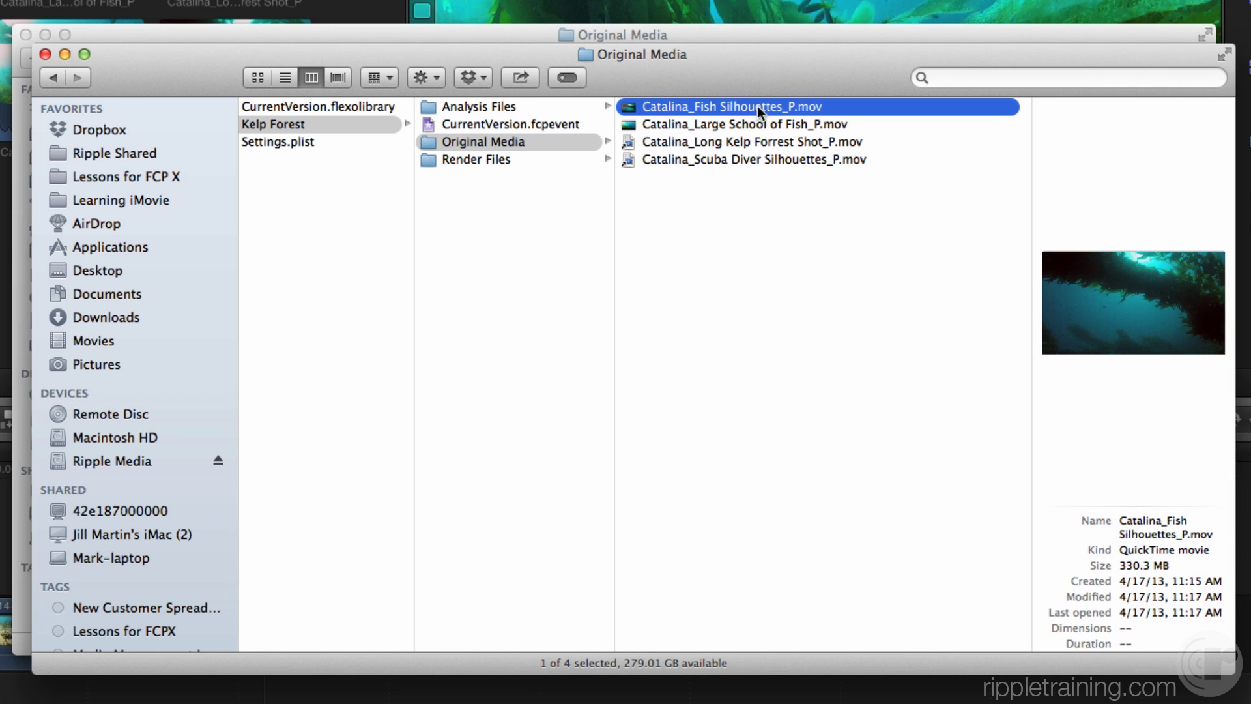
pyautogui.click(718, 139)
pyautogui.click(713, 162)
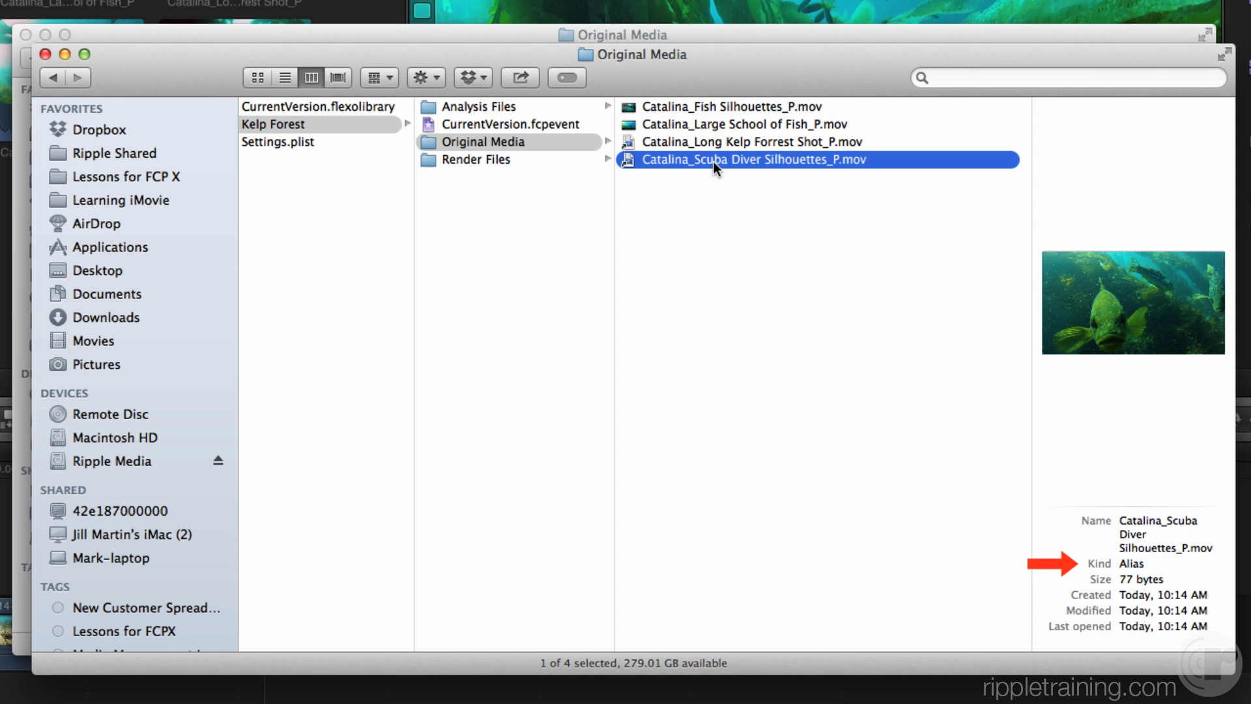
pyautogui.rightClick(627, 162)
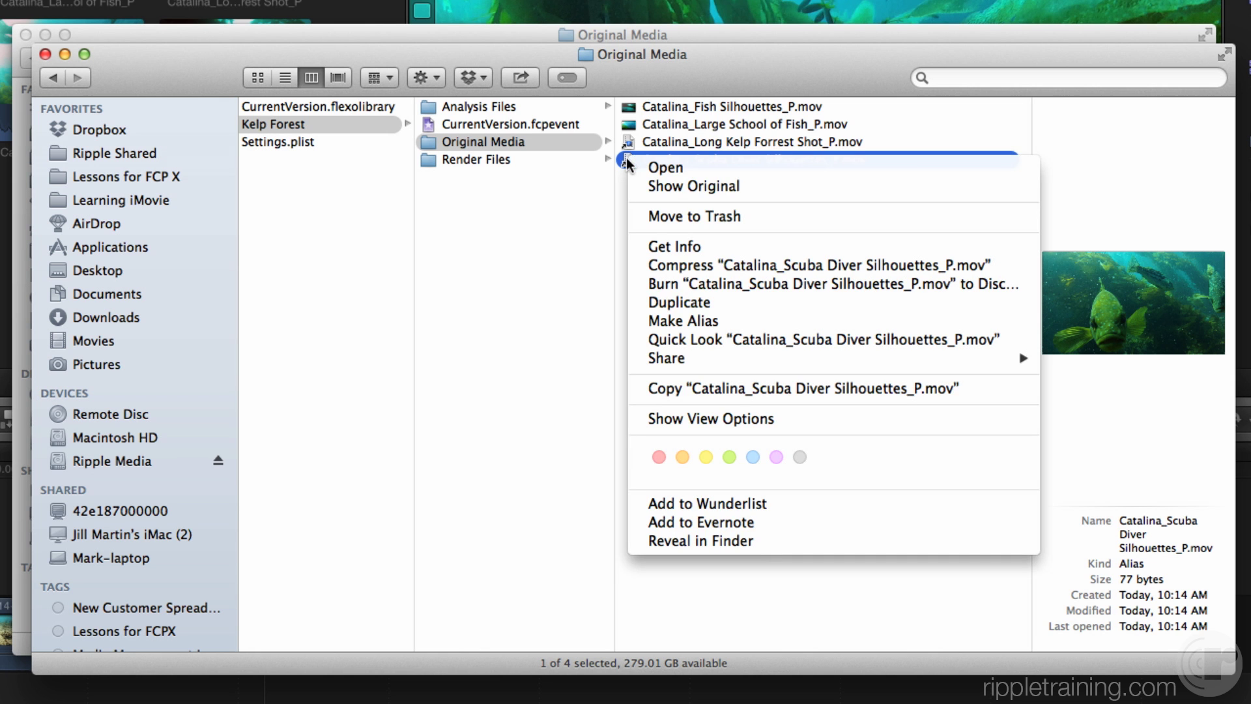
pyautogui.click(671, 189)
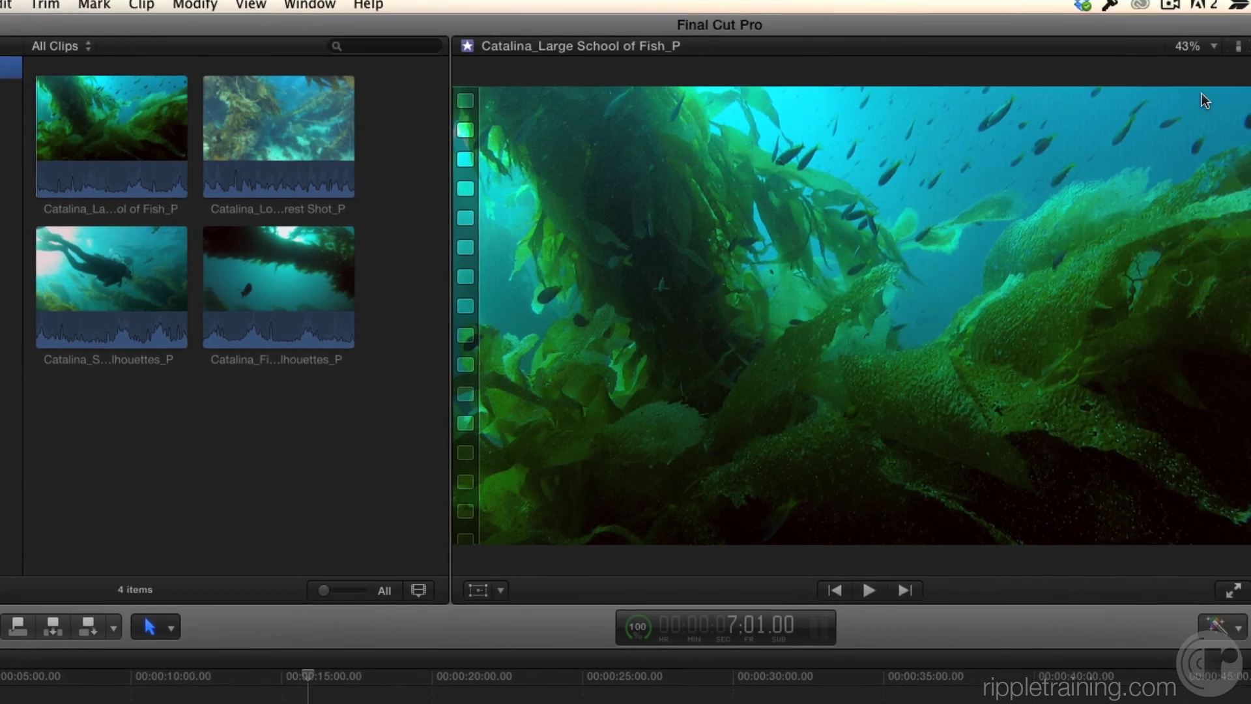
# Open the Inspector to see Library Properties with media on Macintosh HD and Ripple Media
pyautogui.press('super+4')
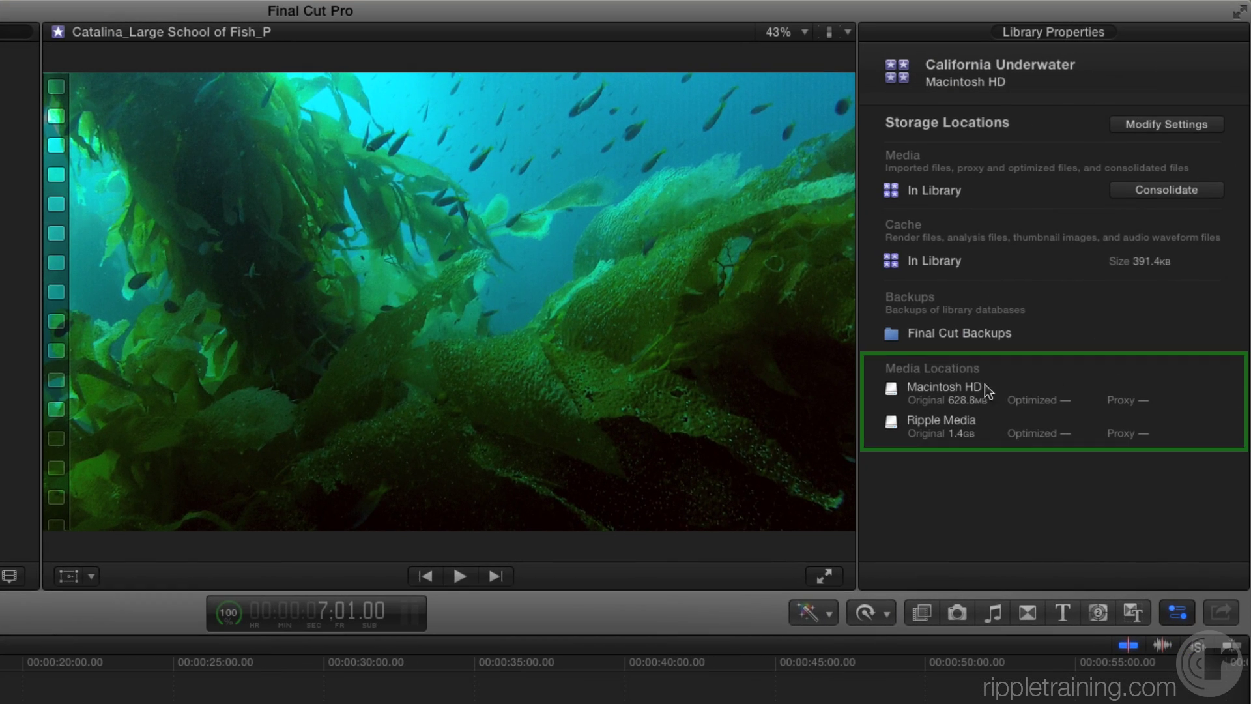